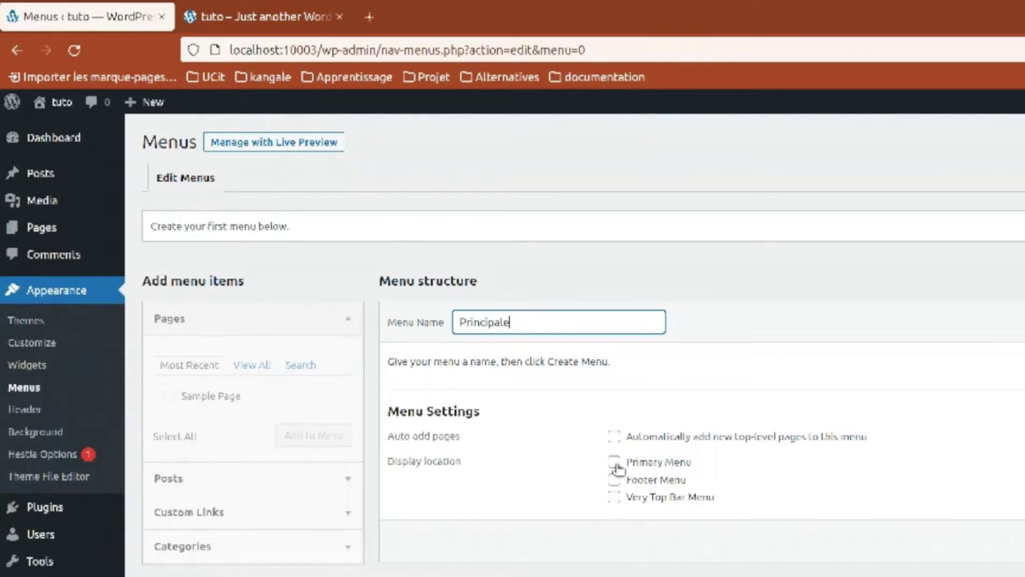
Assign the Principale menu to the Primary Menu display location and create it
left_click(614, 463)
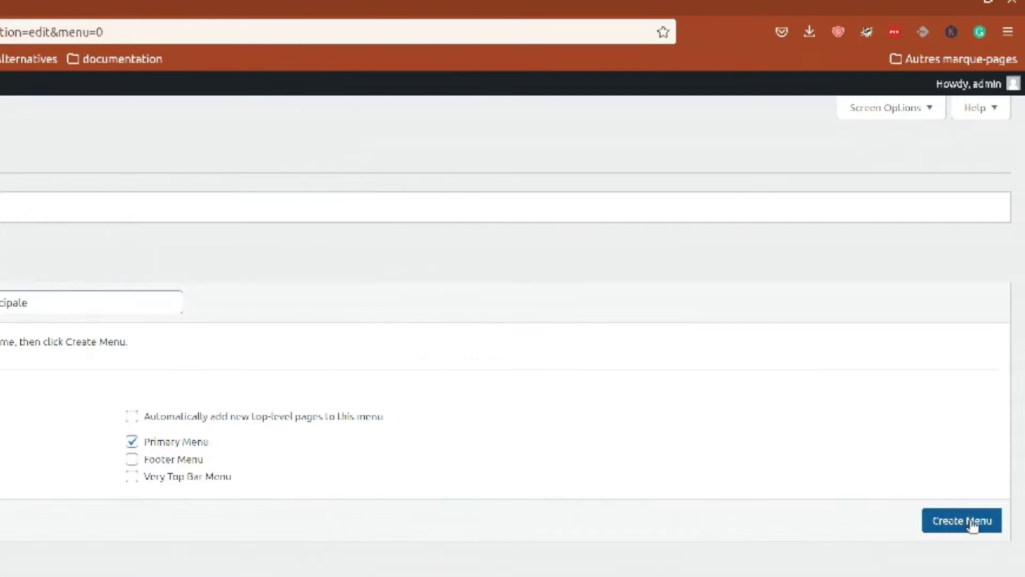
left_click(971, 524)
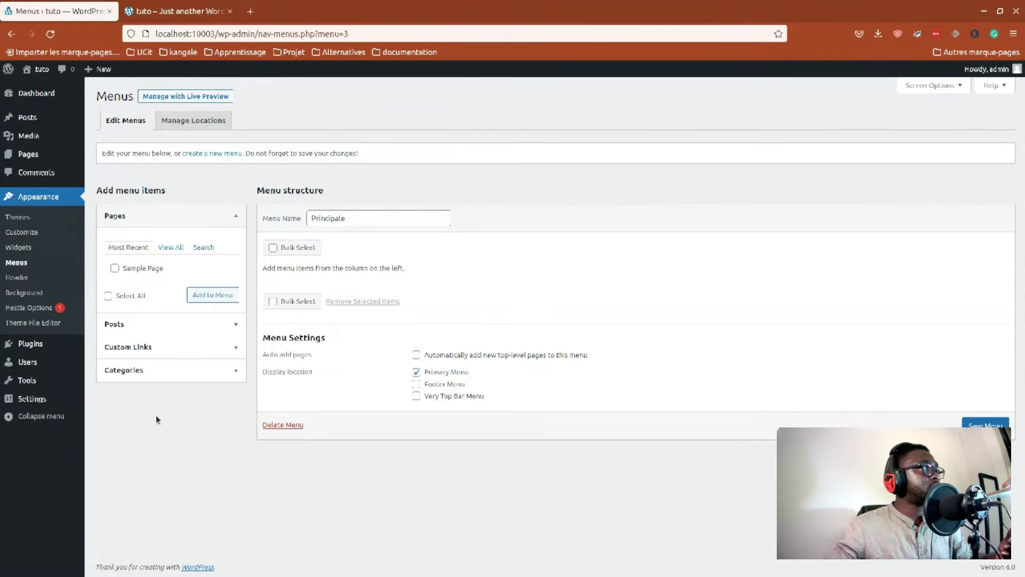
Start a new page, dismiss the welcome guide and insert the "Event announcement and details" pattern
mouse_move(22, 154)
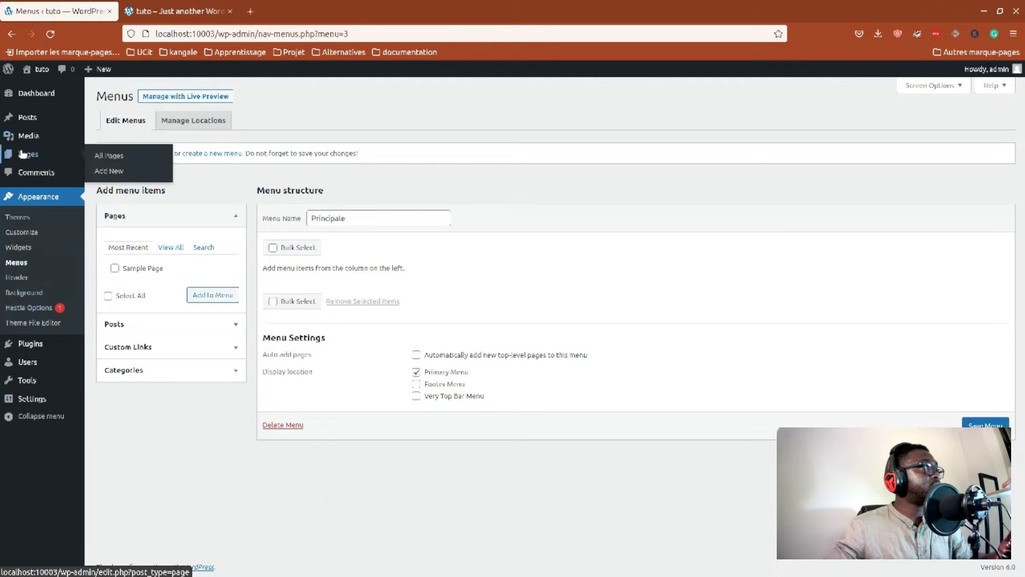
left_click(112, 169)
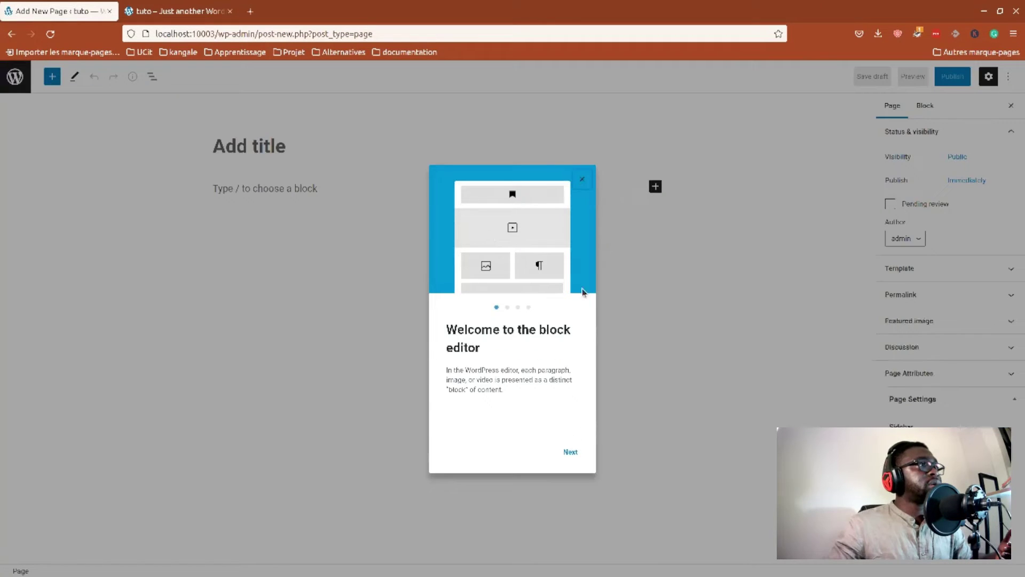
key("Escape")
left_click(52, 76)
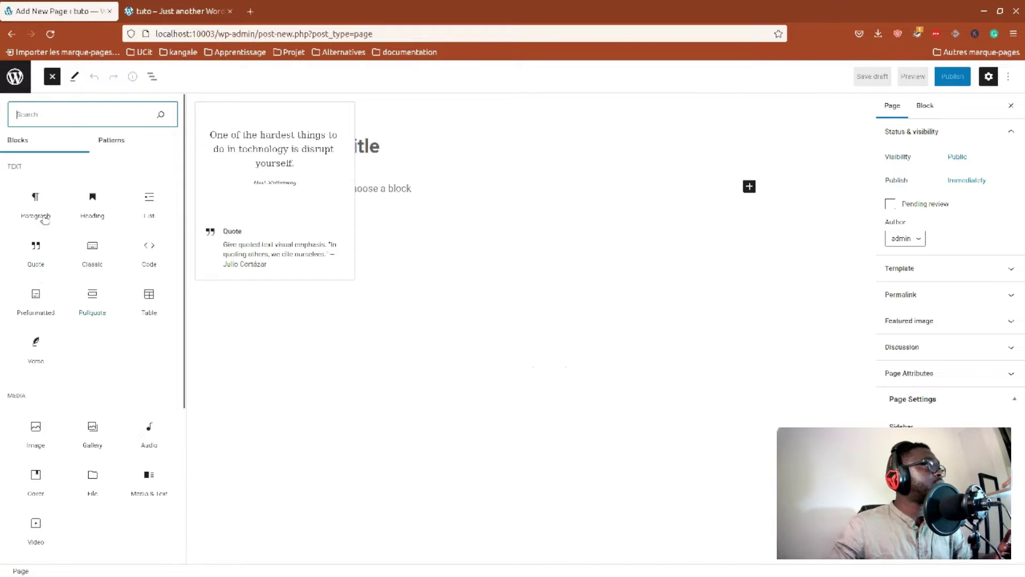
left_click(111, 139)
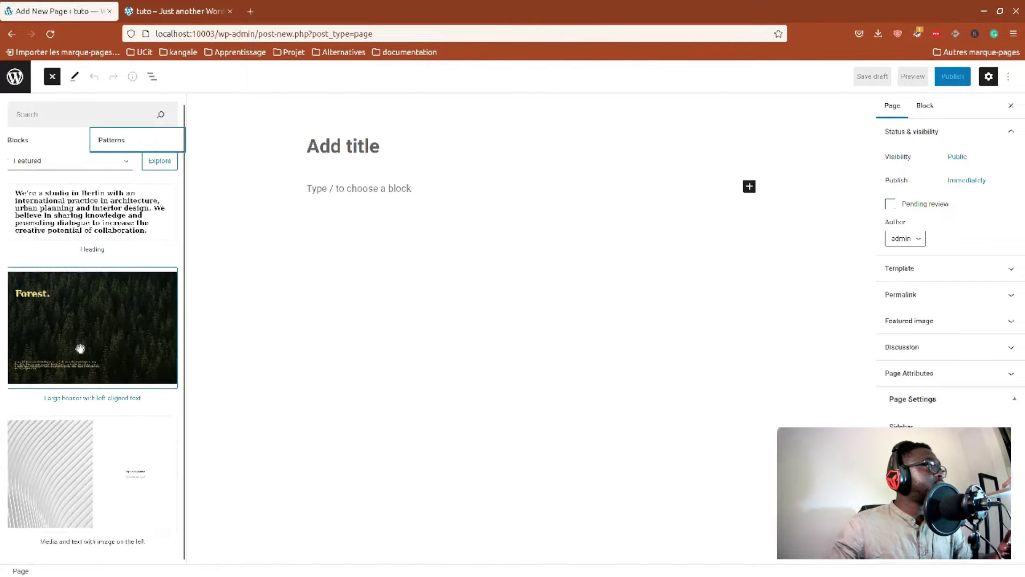
scroll(115, 179, "down", 5)
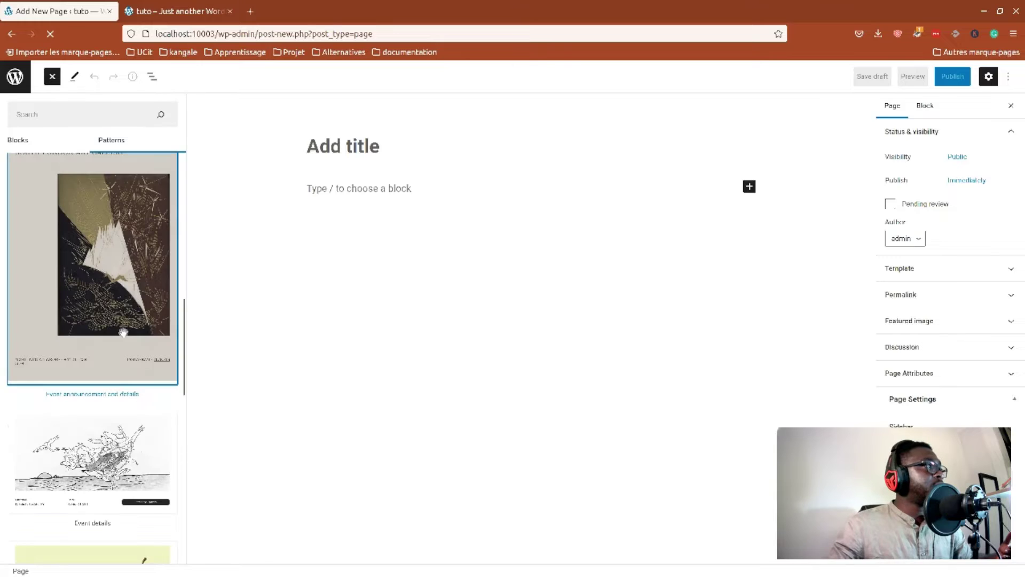
left_click(92, 243)
scroll(641, 331, "down", 5)
Title the page "a propos" and publish it
scroll(631, 351, "up", 10)
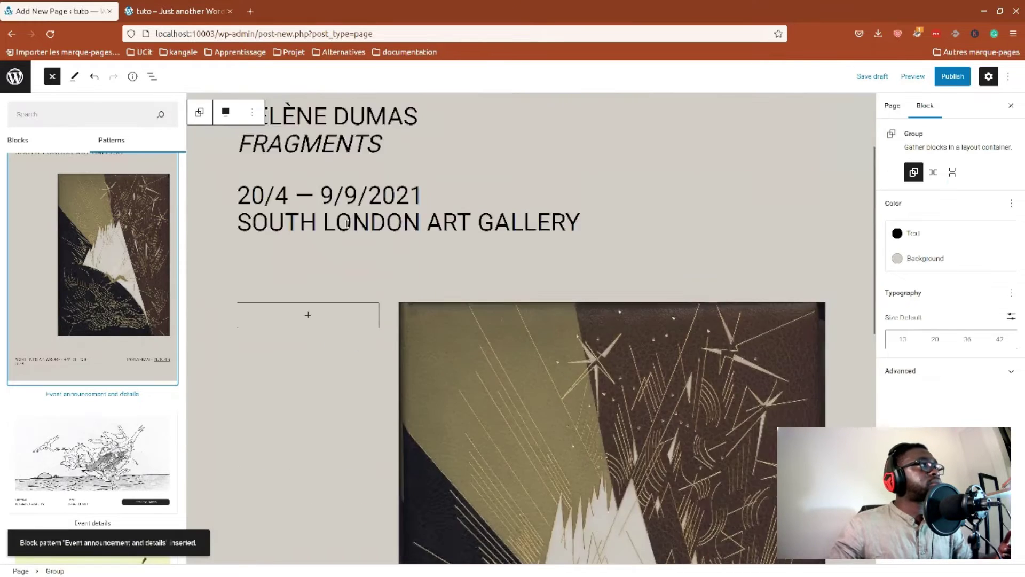
left_click(329, 147)
type("a propos")
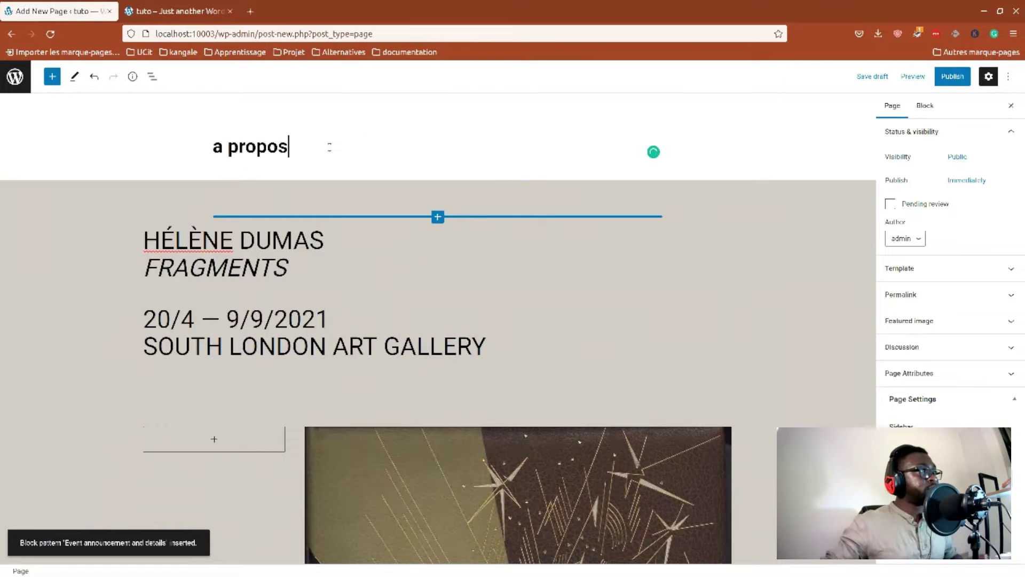
left_click(955, 80)
left_click(919, 76)
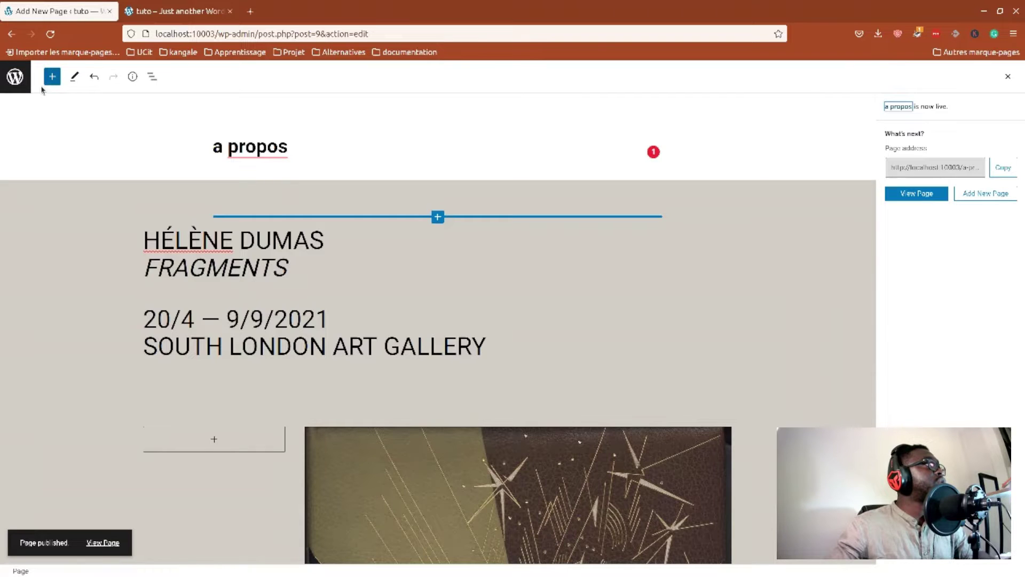
Leave the editor and start another new page titled "Contact"
left_click(22, 81)
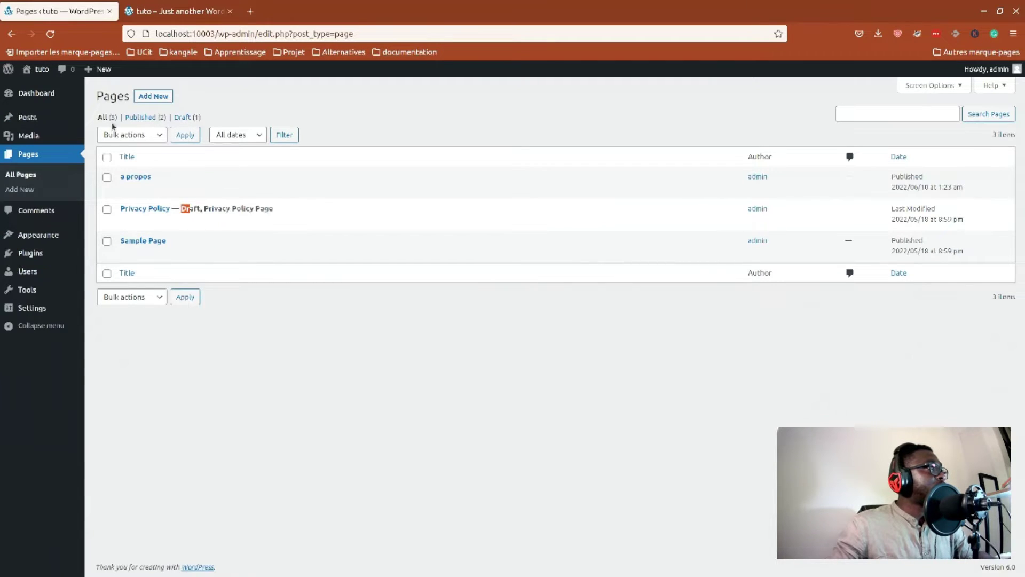
left_click(144, 98)
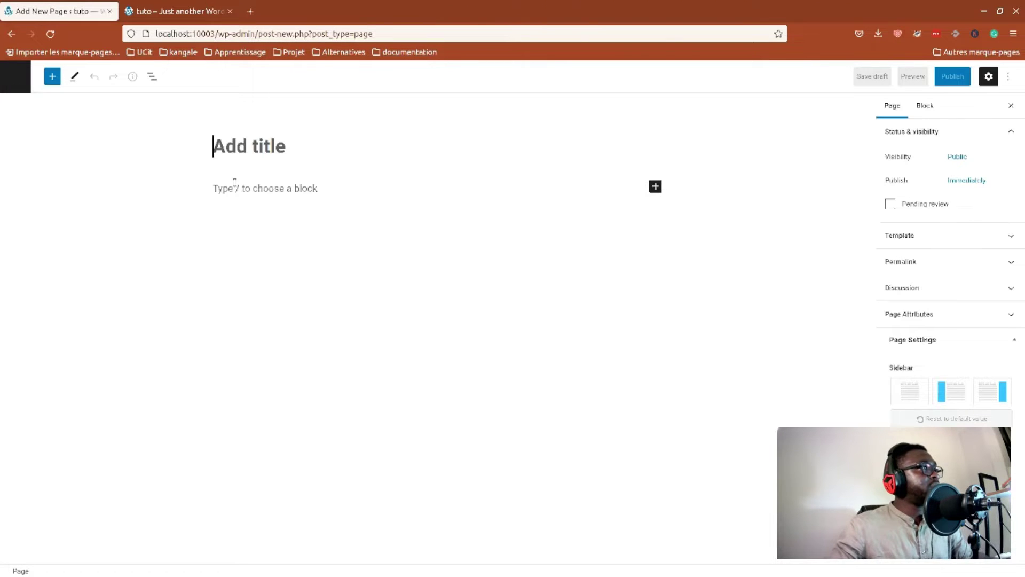
type("Contact")
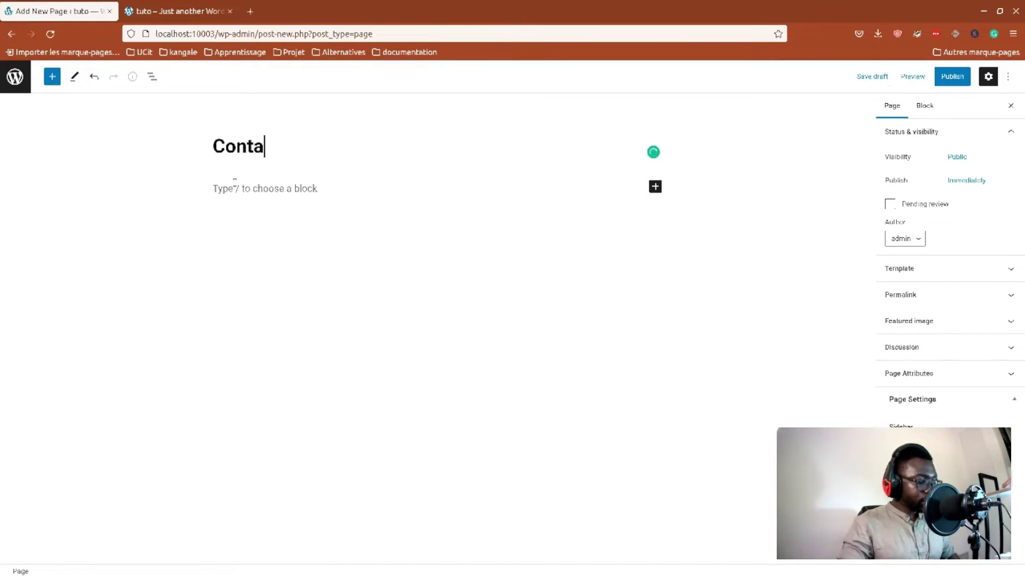
Insert the "Three columns with images and text" pattern into the Contact page
left_click(52, 77)
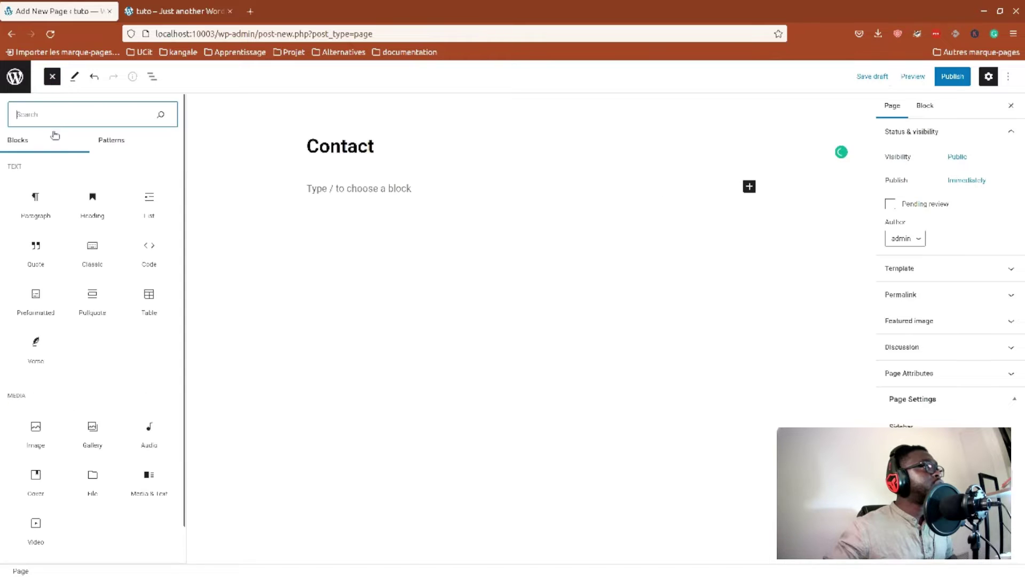
left_click(119, 140)
scroll(114, 225, "down", 2)
scroll(110, 288, "down", 6)
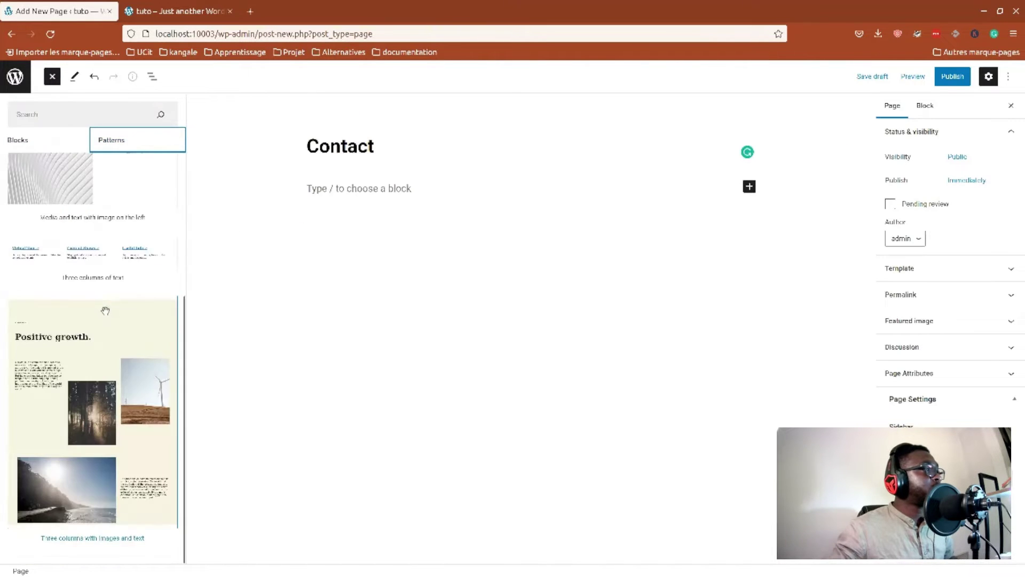
left_click(111, 300)
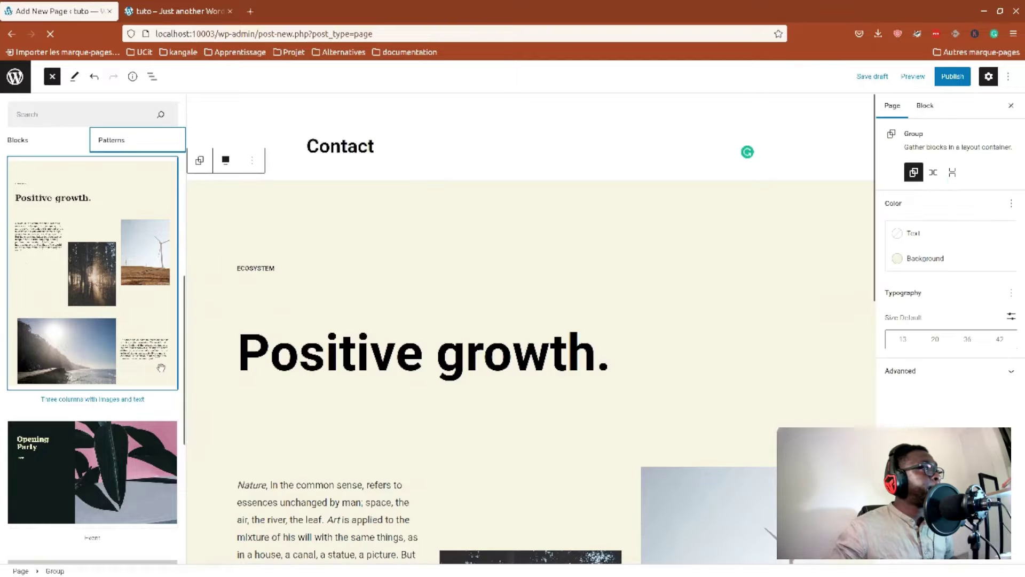
Publish the Contact page and return to the list of pages
left_click(951, 77)
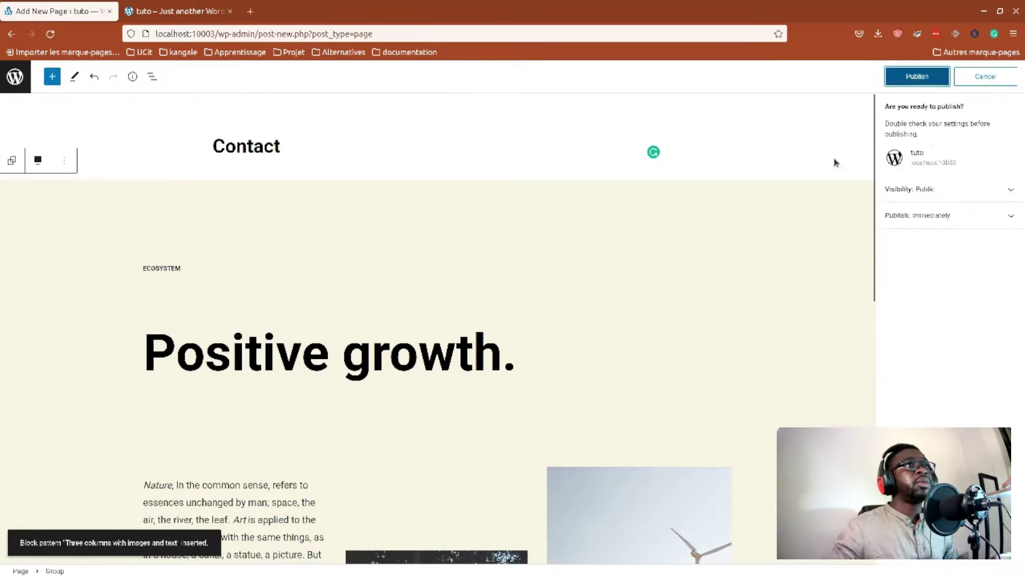
left_click(915, 77)
left_click(29, 81)
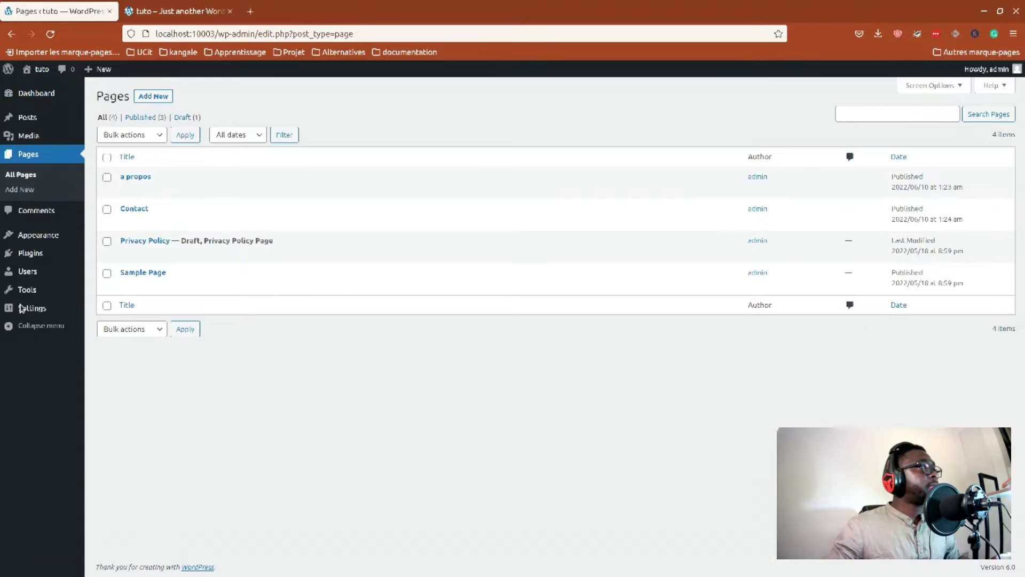
Open the menu editor for the Principale menu
mouse_move(20, 255)
mouse_move(37, 237)
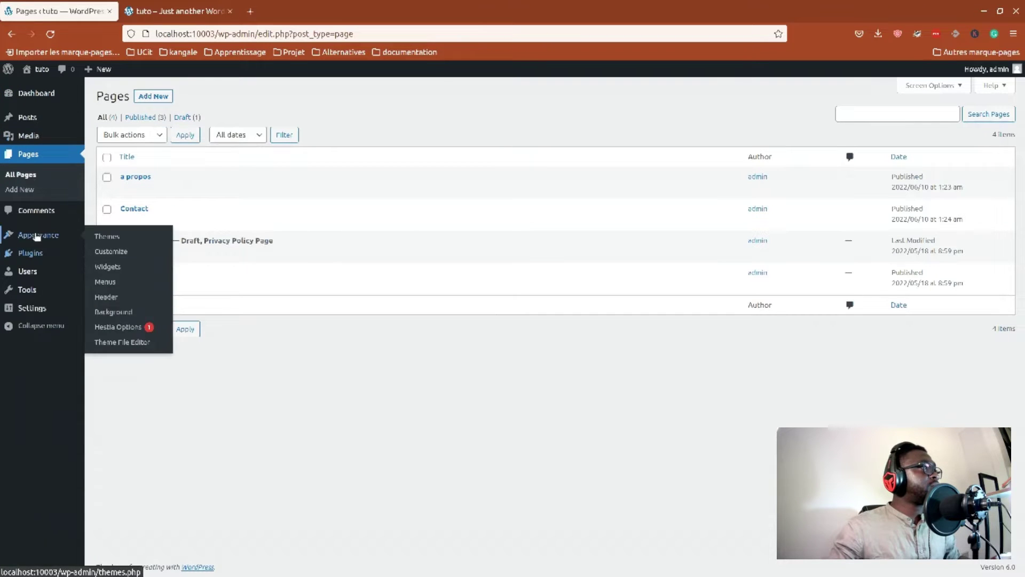
left_click(107, 281)
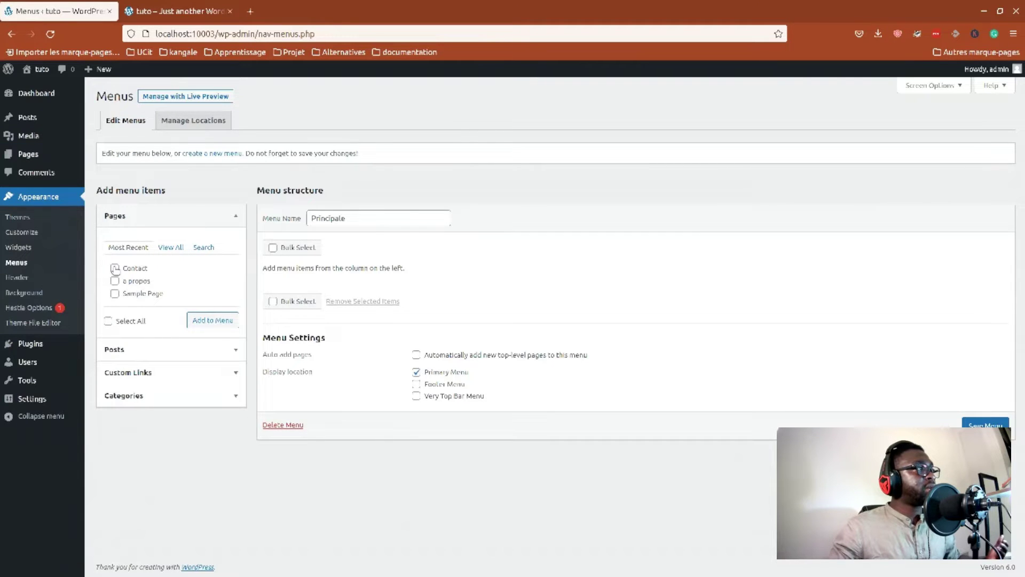
Look through the available menu item types: Pages, Posts, Custom Links and Categories
left_click(188, 216)
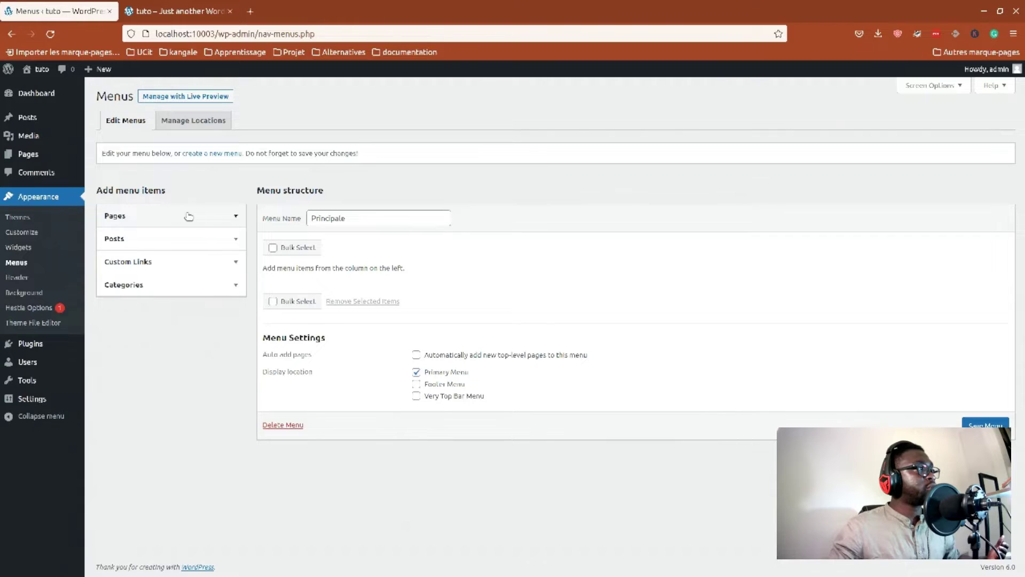
left_click(189, 216)
left_click(160, 350)
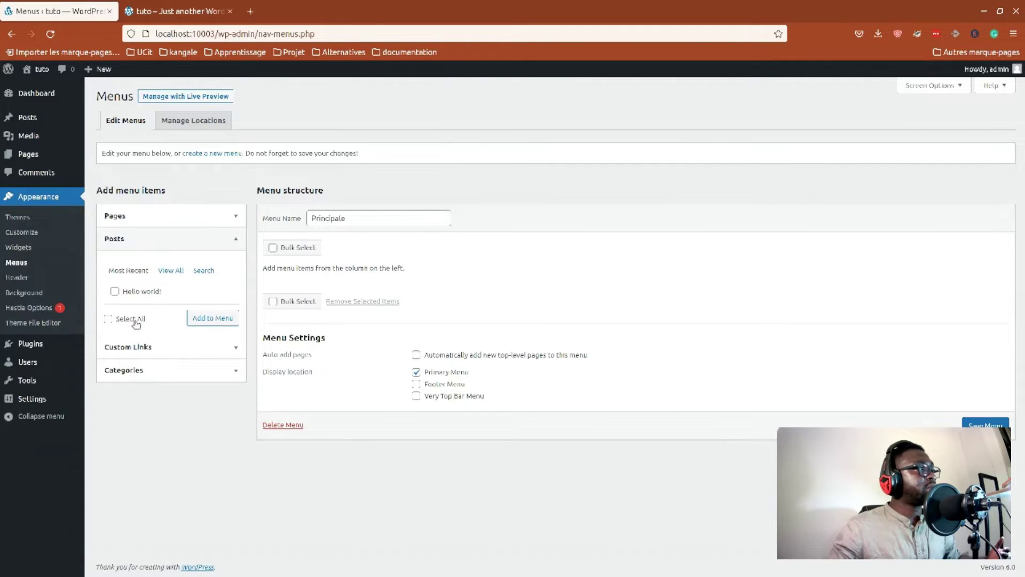
left_click(141, 348)
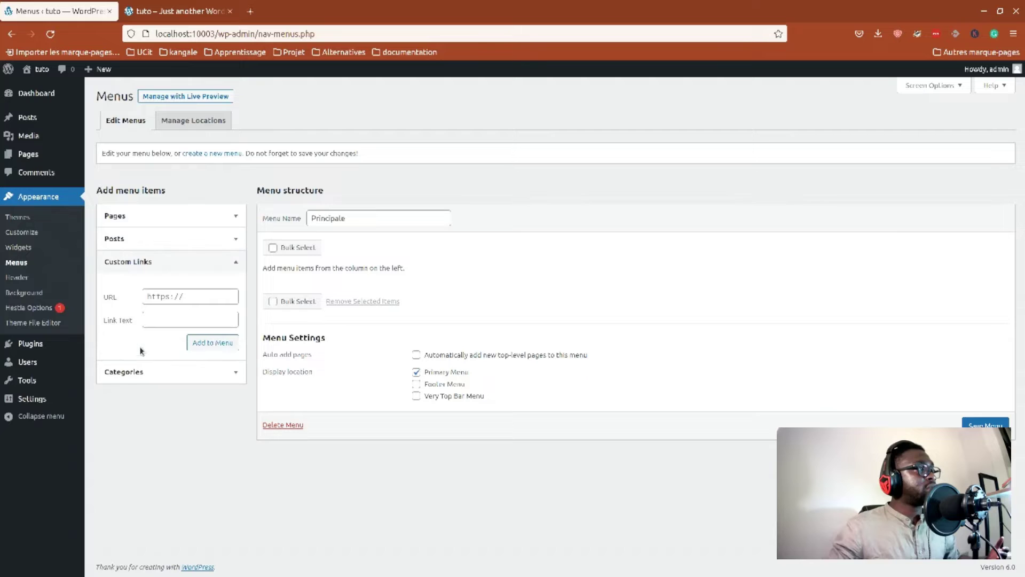
left_click(141, 380)
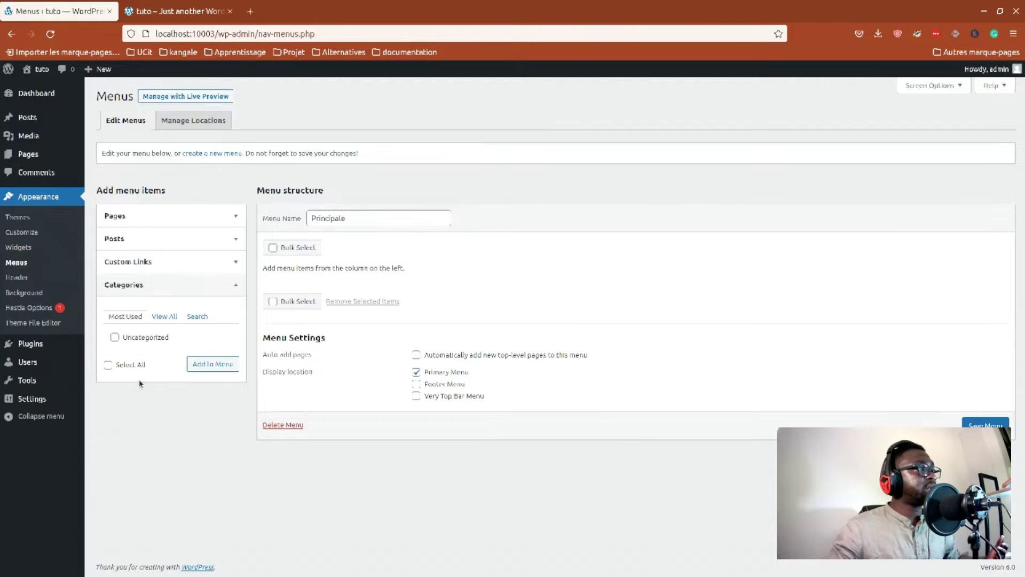
Add the Contact, a propos and Sample Page pages to the menu, ordered Sample Page, a propos, Contact
left_click(160, 216)
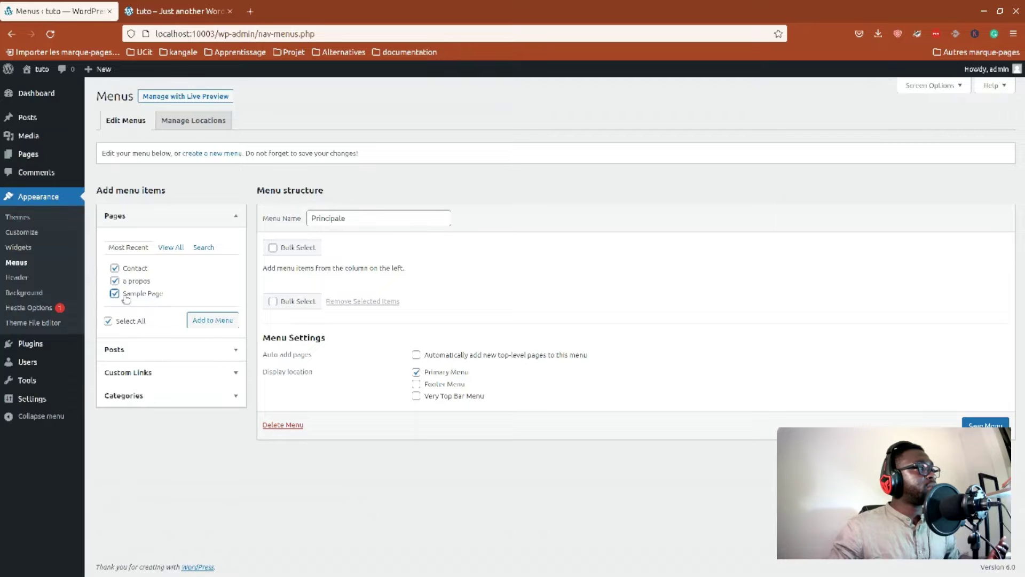
left_click(216, 324)
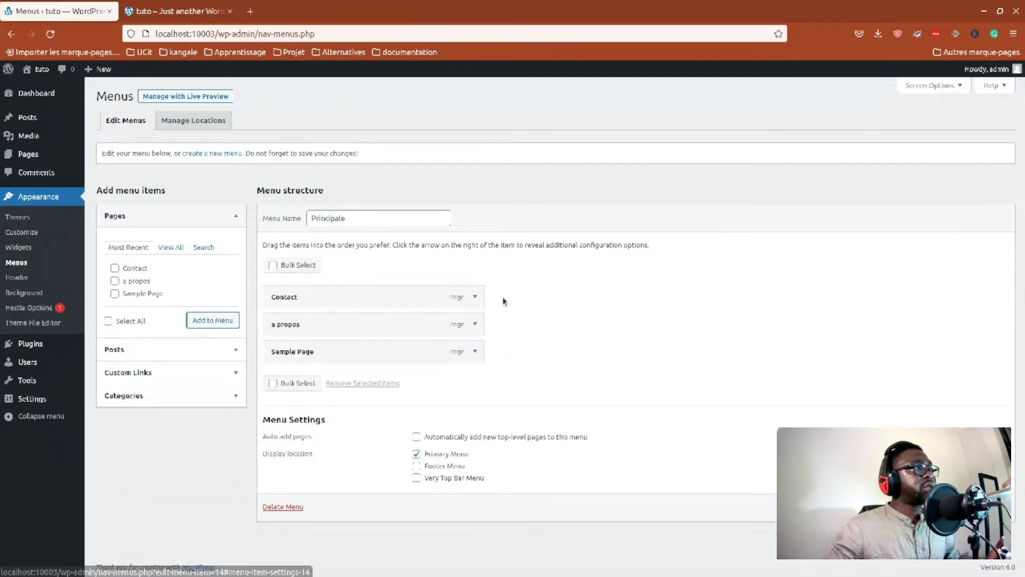
left_click_drag(425, 297, 393, 288)
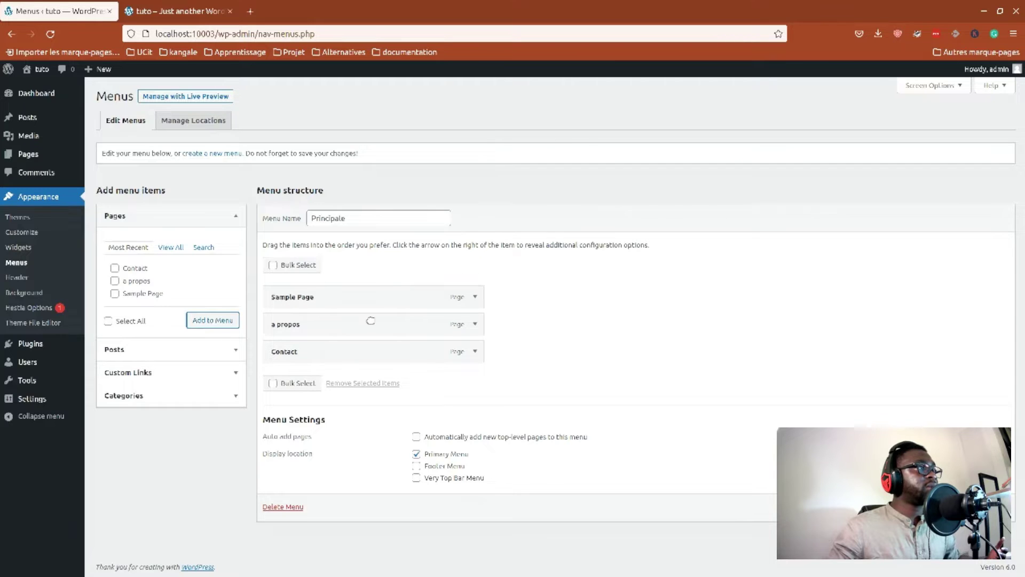
Try nesting Contact as a sub-item of a propos and move it back to the top level
left_click_drag(325, 354, 339, 350)
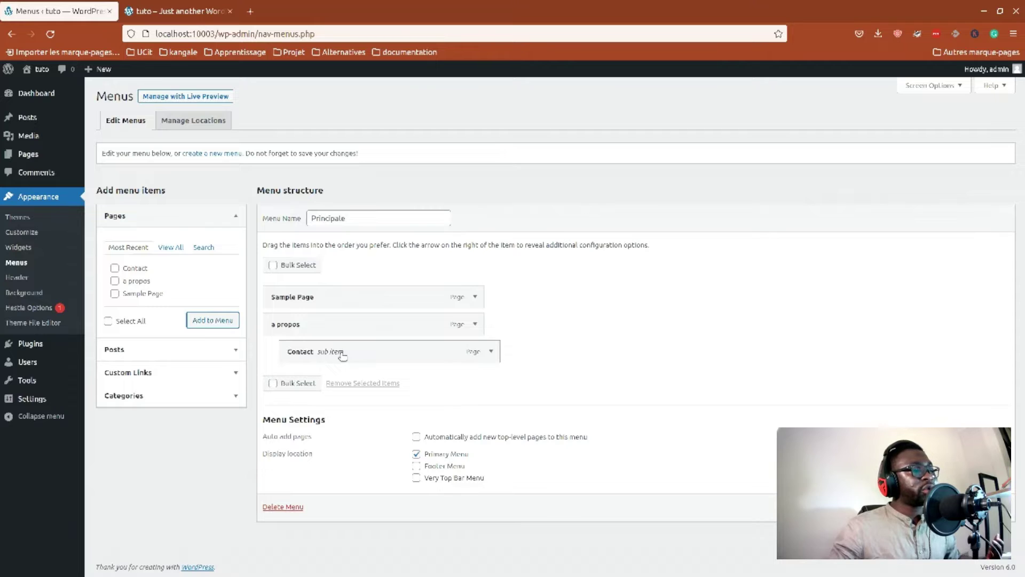
left_click_drag(343, 356, 327, 354)
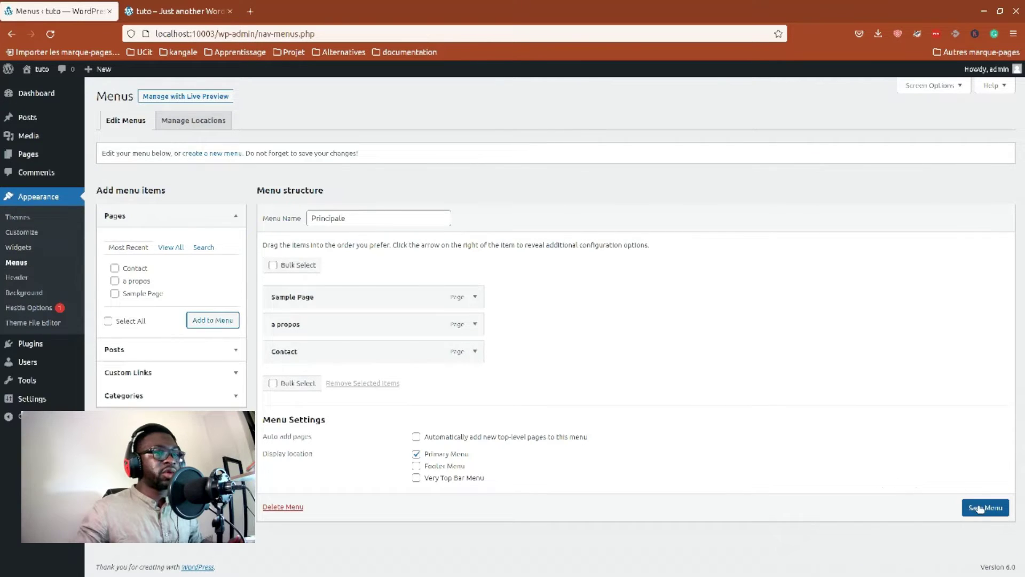
Save the Principale menu and reload the site's home page
left_click(985, 507)
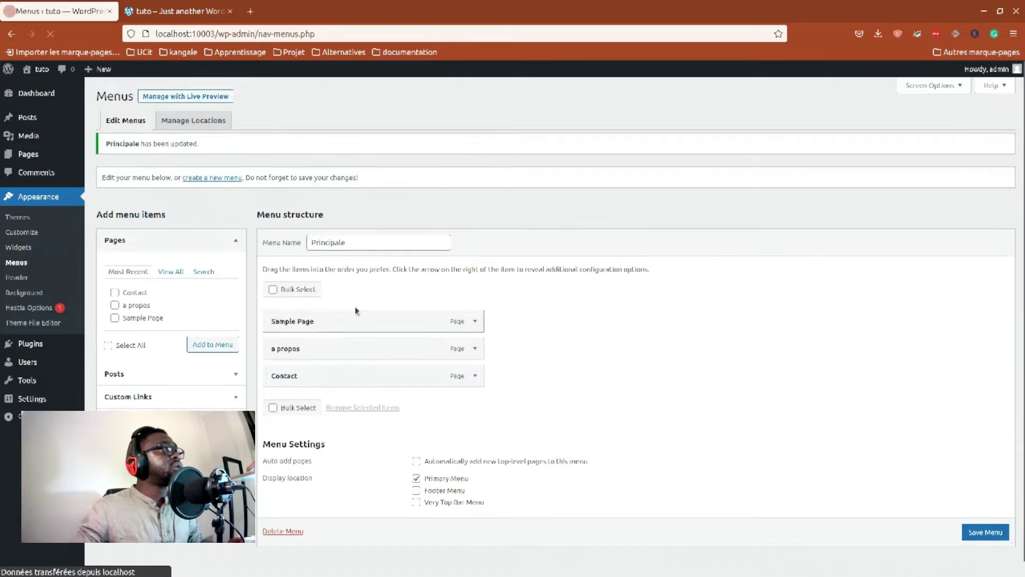
left_click(177, 11)
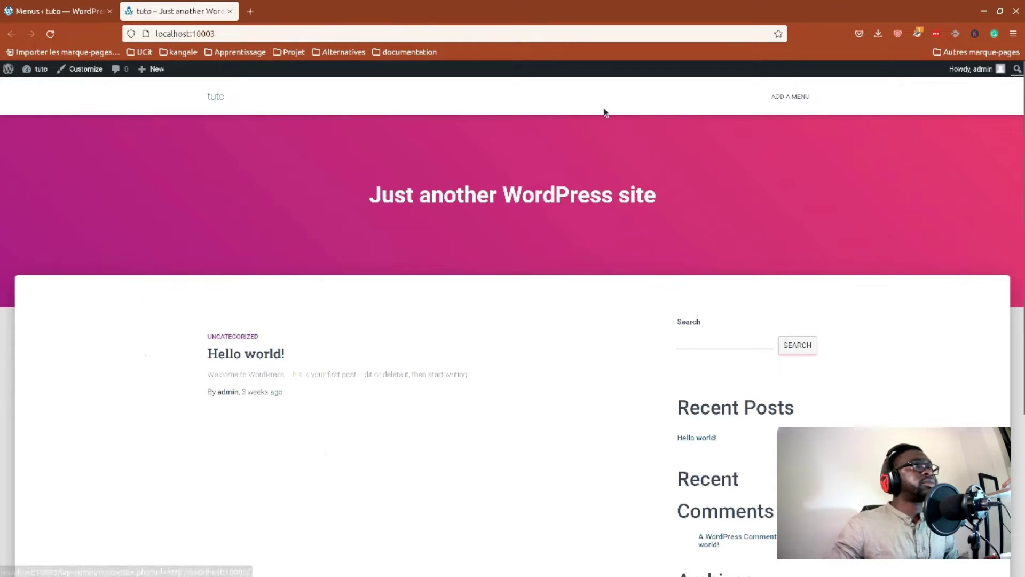
left_click(50, 34)
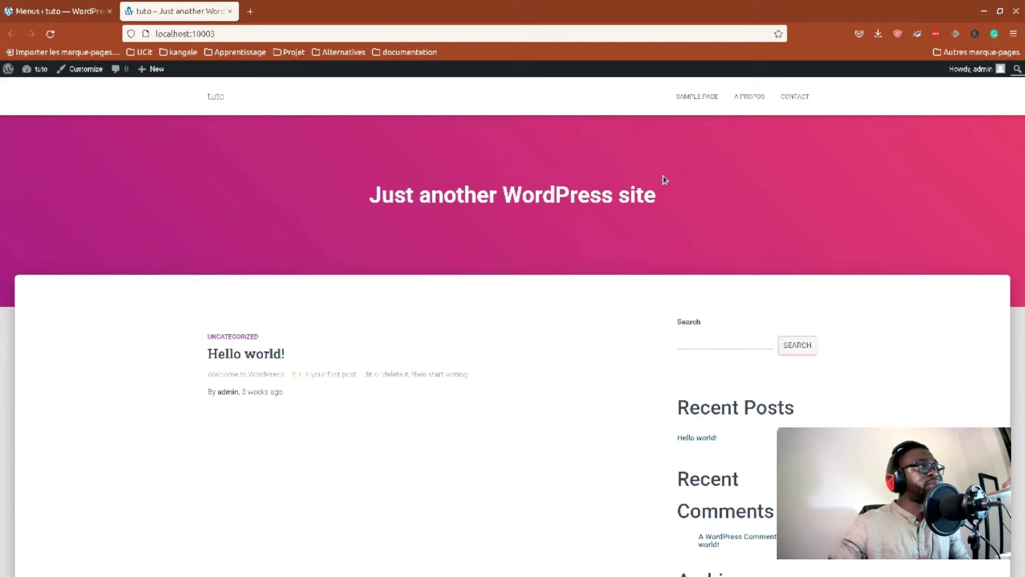
Compare the home page's header navigation with the links in its footer
scroll(611, 555, "down", 5)
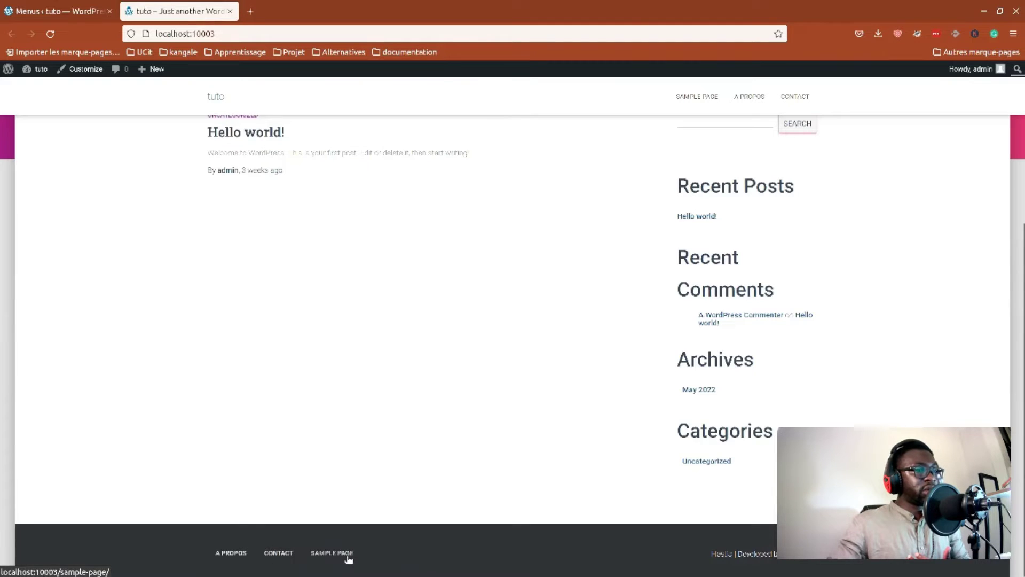
scroll(478, 540, "up", 5)
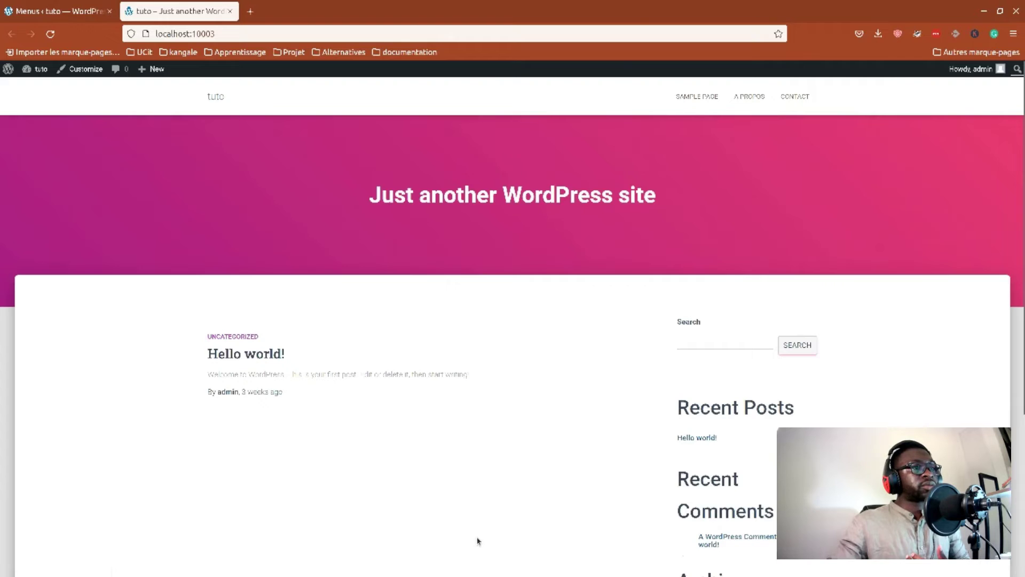
scroll(432, 504, "down", 4)
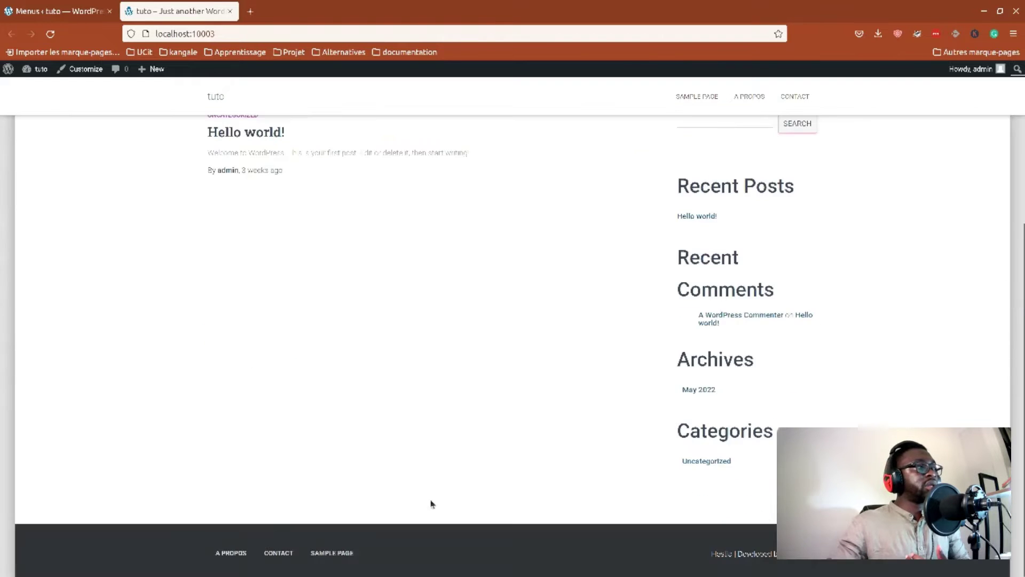
Open the site's customizer and go to its menu settings
scroll(88, 432, "up", 4)
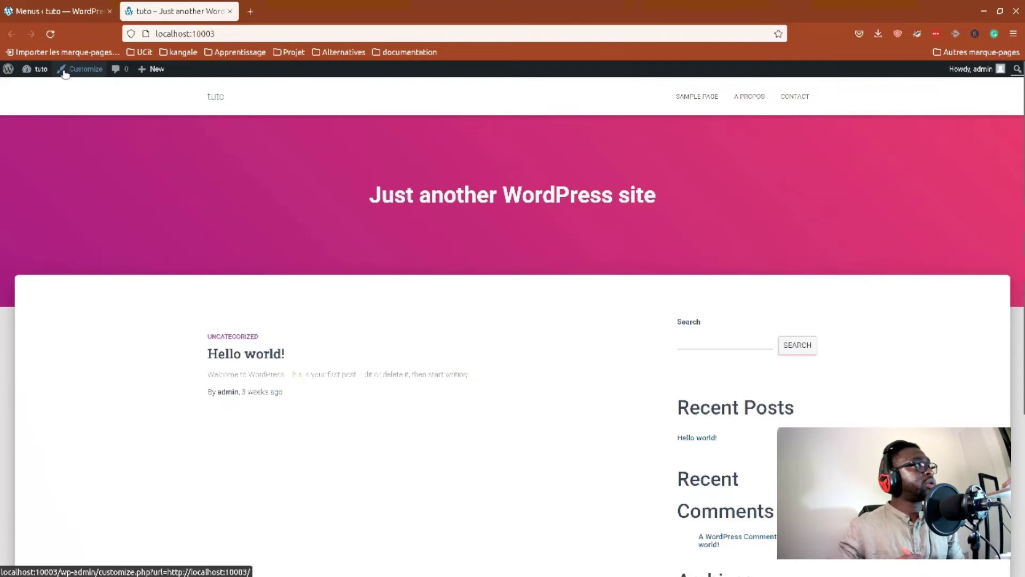
left_click(64, 72)
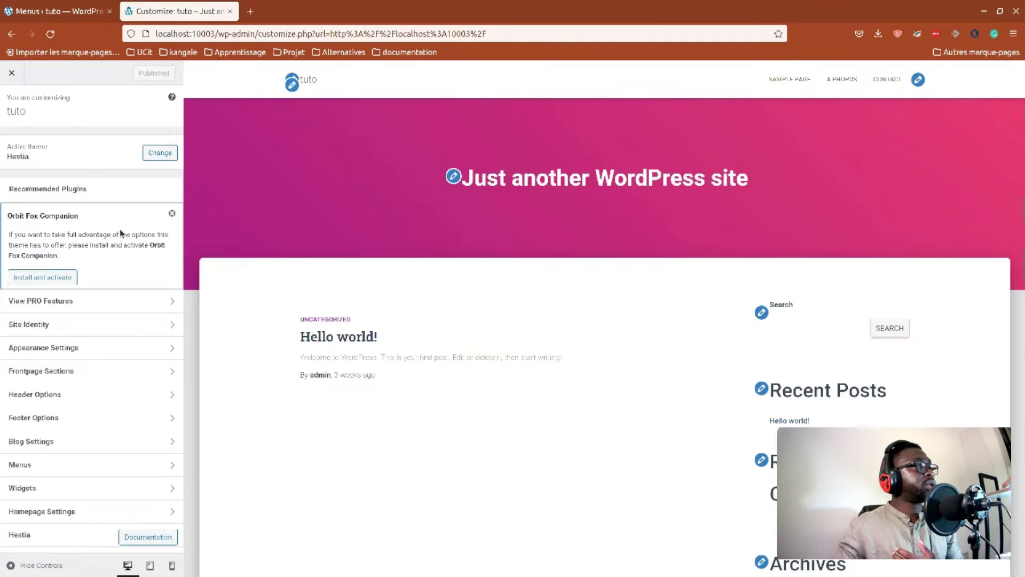
scroll(121, 233, "down", 1)
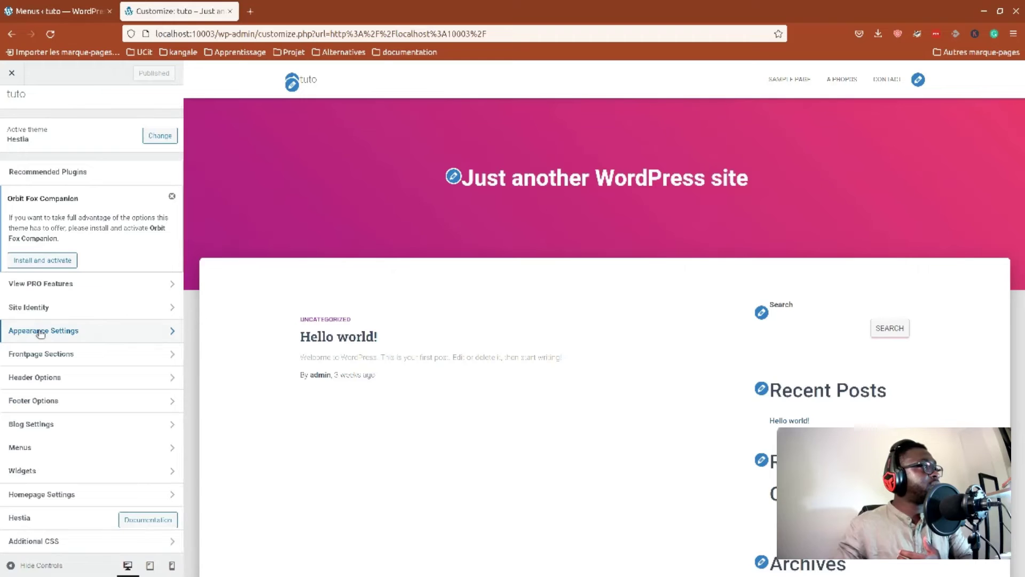
left_click(40, 331)
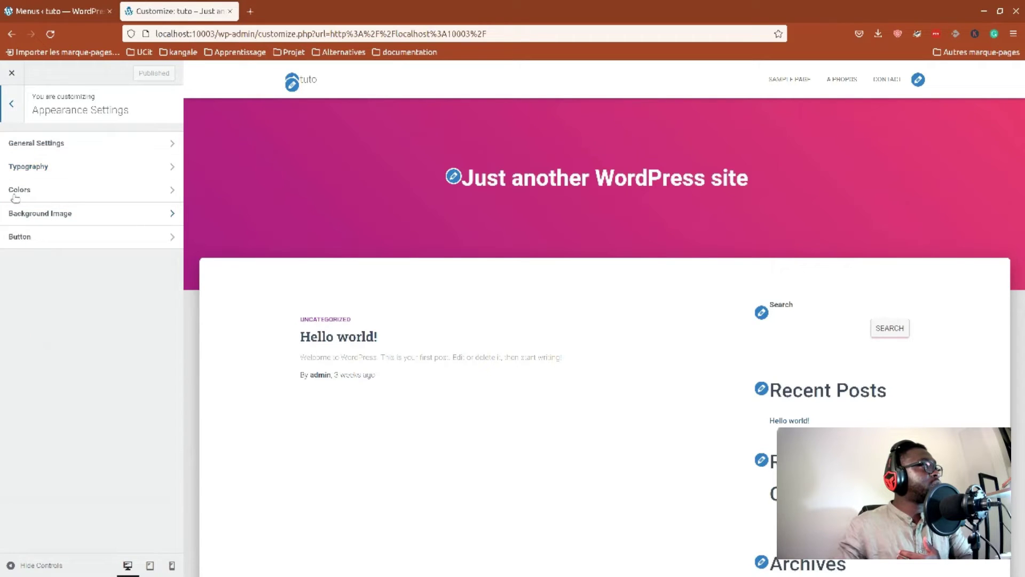
left_click(12, 118)
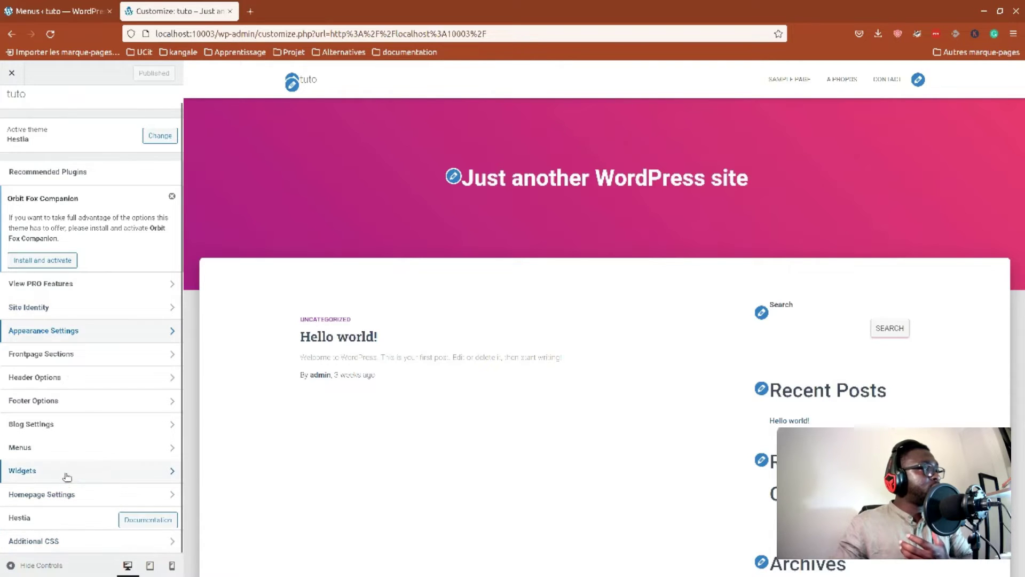
left_click(94, 448)
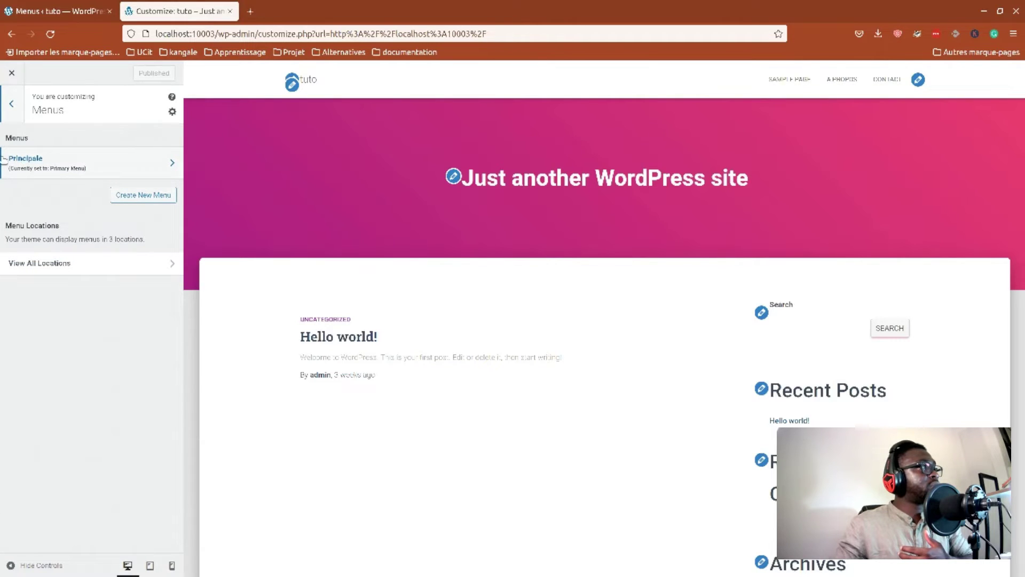
Create a new menu named Footer and assign it to the Footer Menu location
left_click(143, 194)
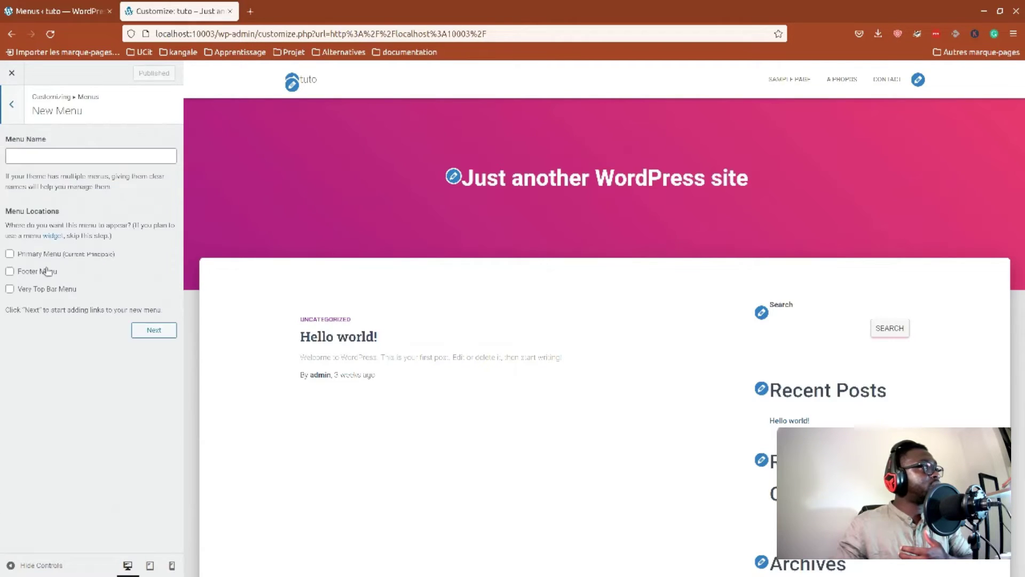
left_click(28, 156)
type("Fo")
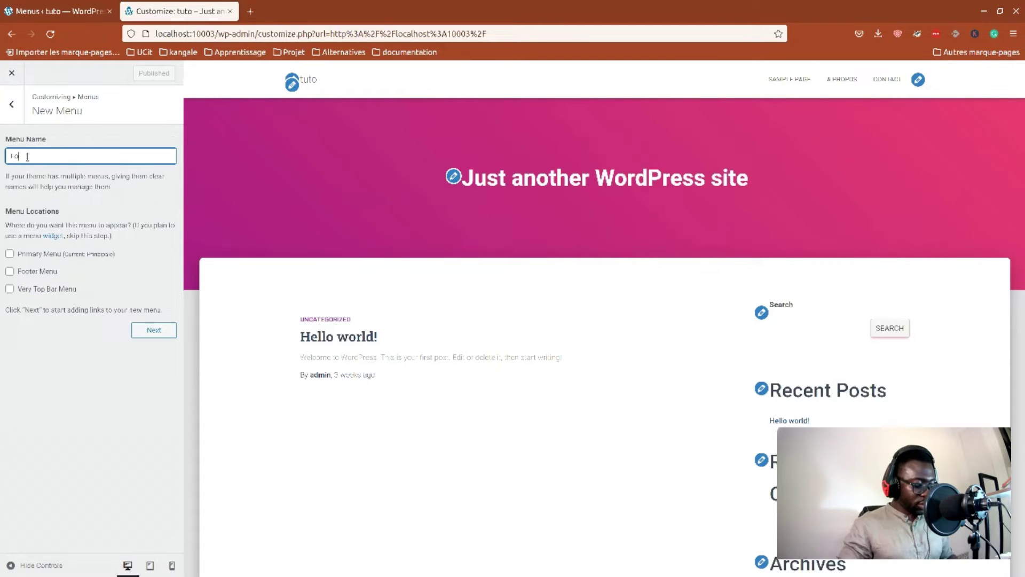
type("oter")
left_click(10, 271)
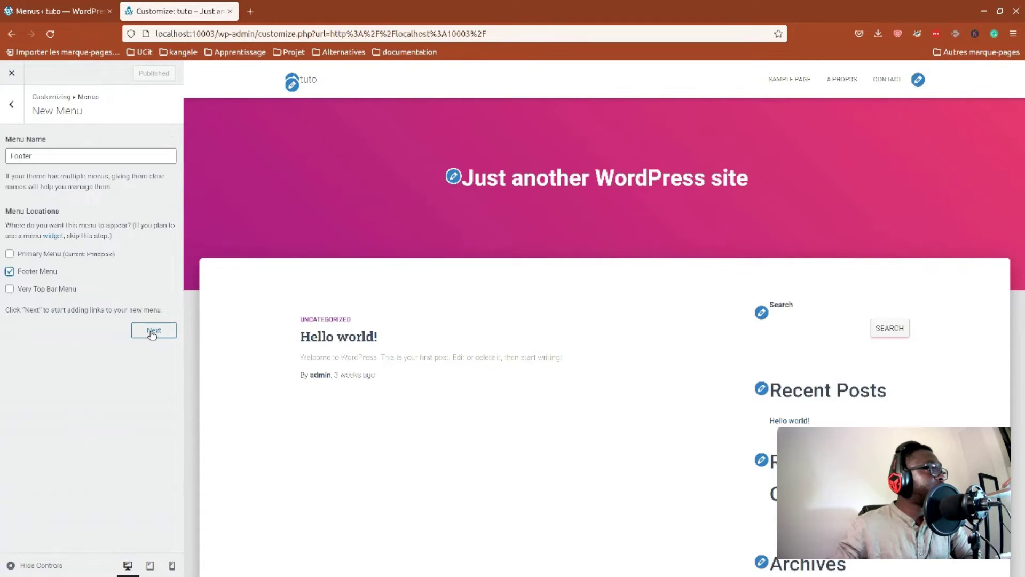
left_click(153, 331)
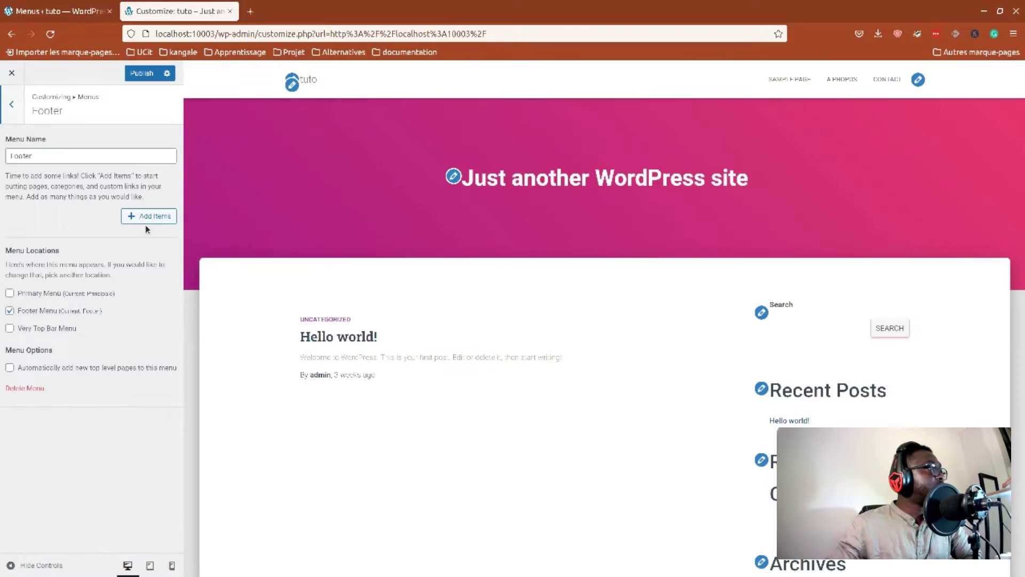
Add the Contact and a propos pages to the Footer menu and publish the change
left_click(147, 216)
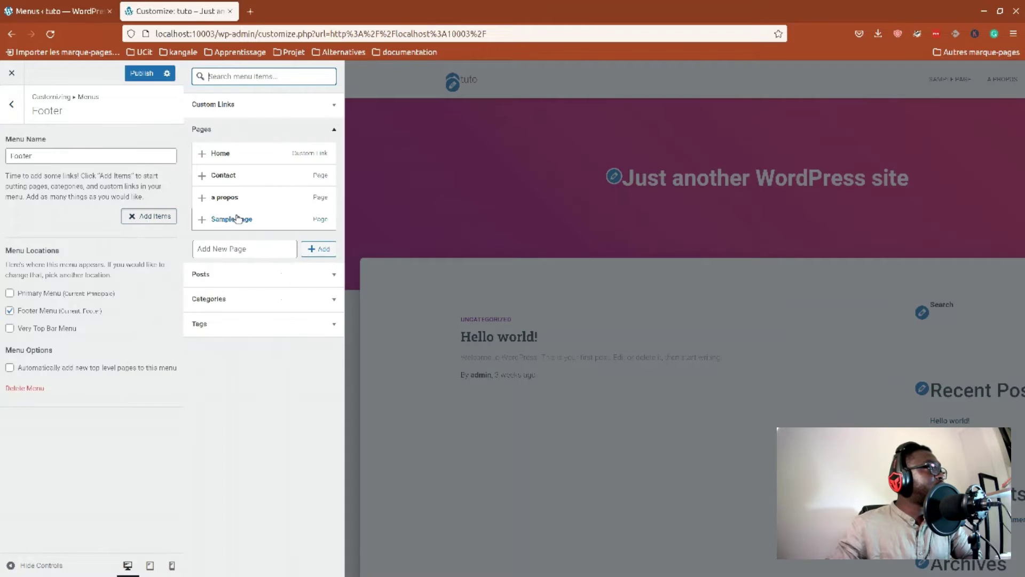
left_click(202, 176)
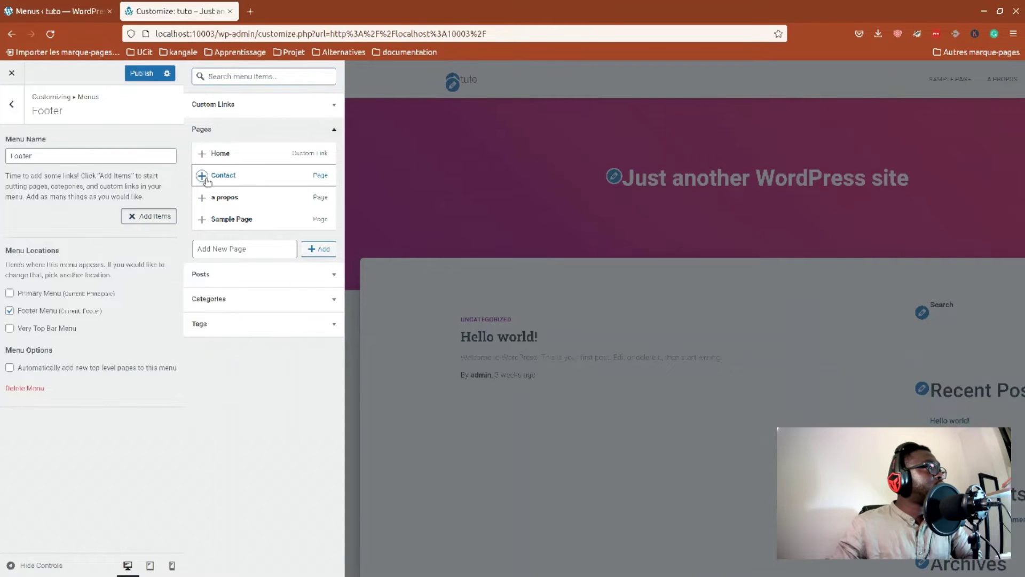
left_click(202, 198)
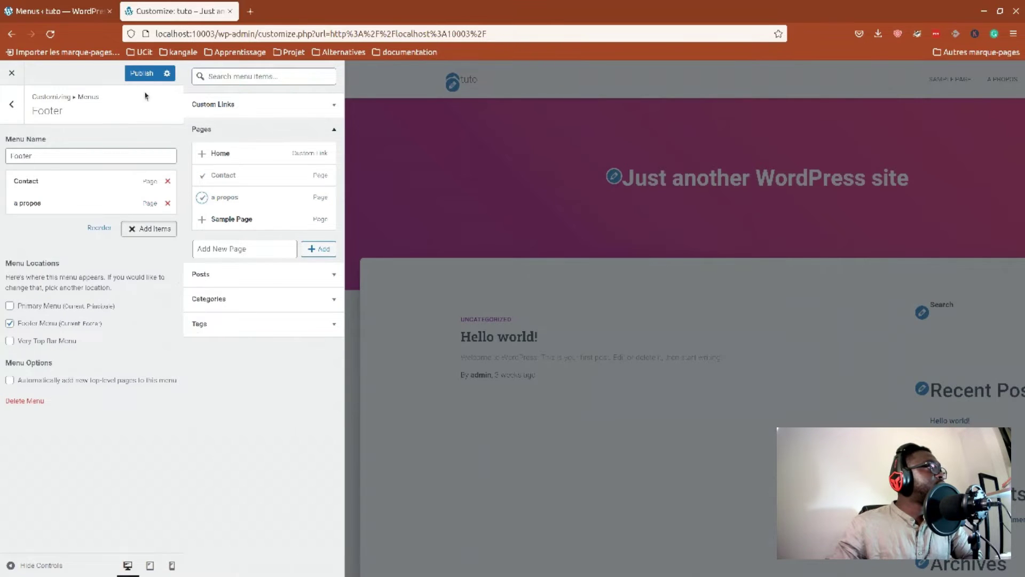
left_click(142, 74)
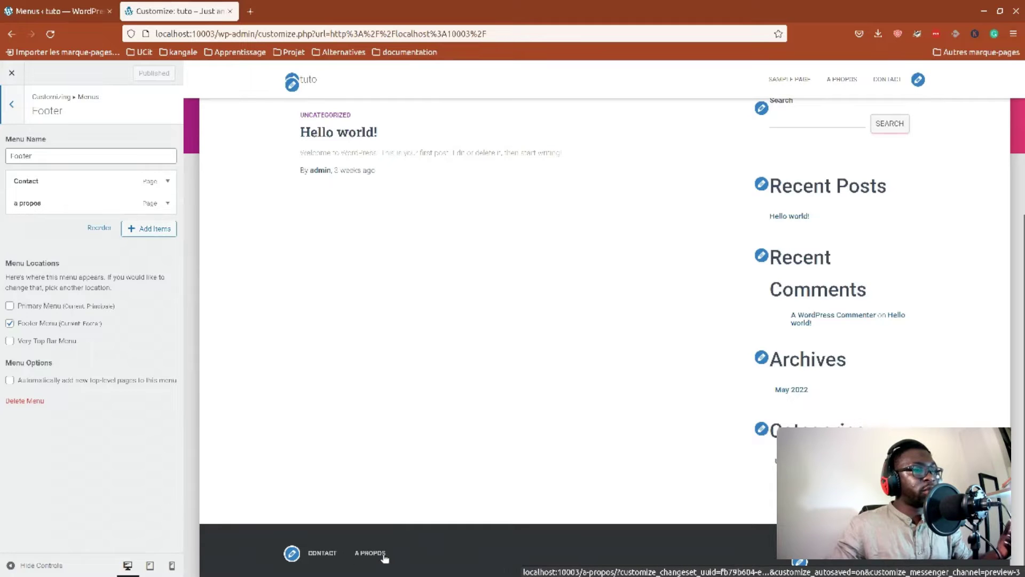
Add the Home link to the Footer menu and publish the change
left_click(292, 556)
left_click(28, 306)
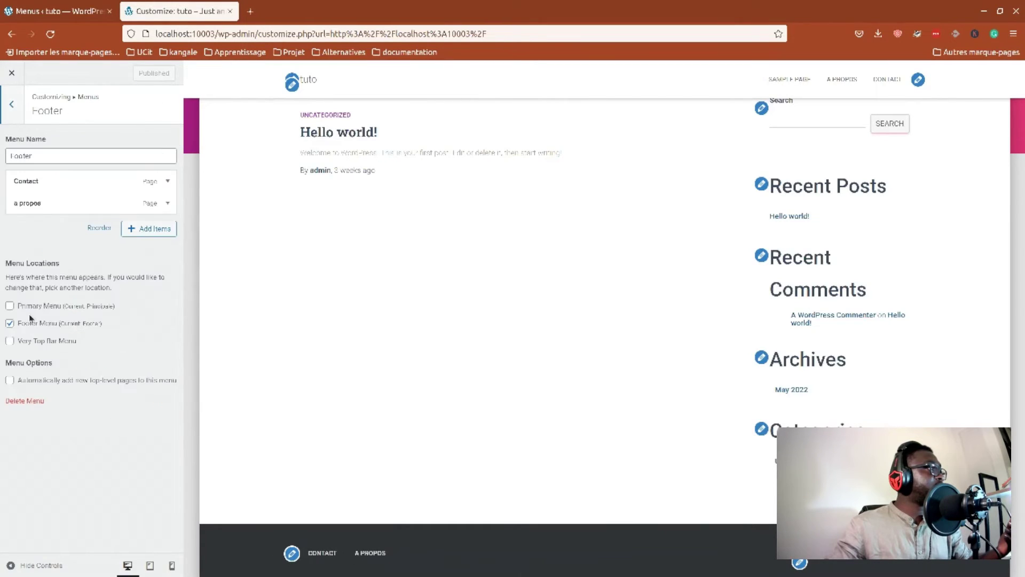
left_click(149, 229)
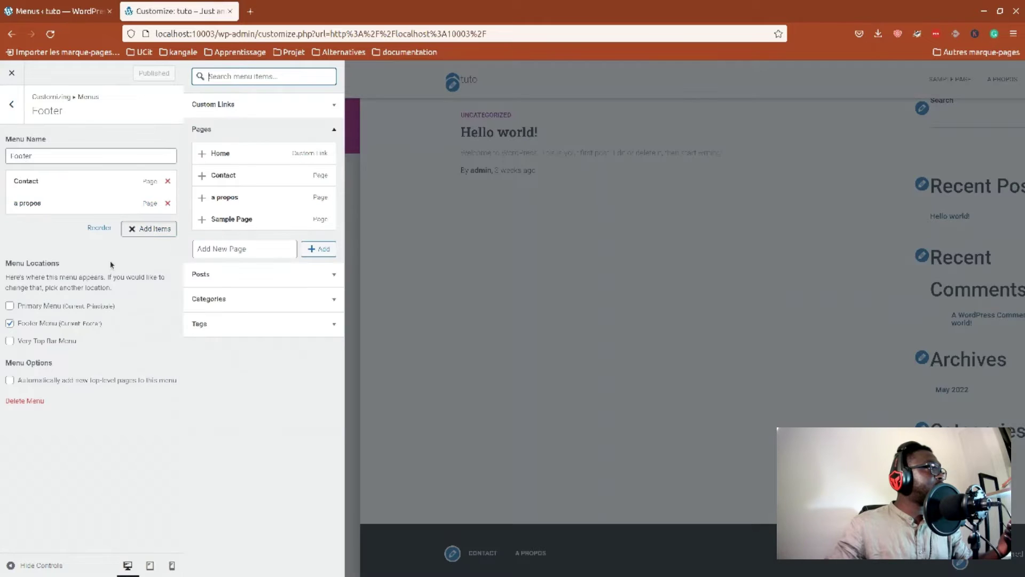
left_click(205, 160)
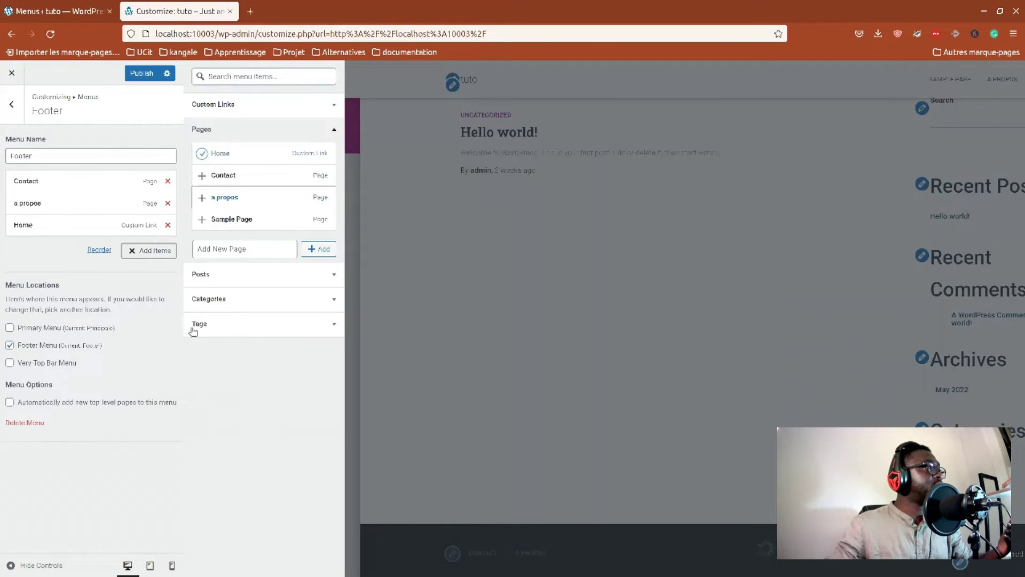
left_click(142, 73)
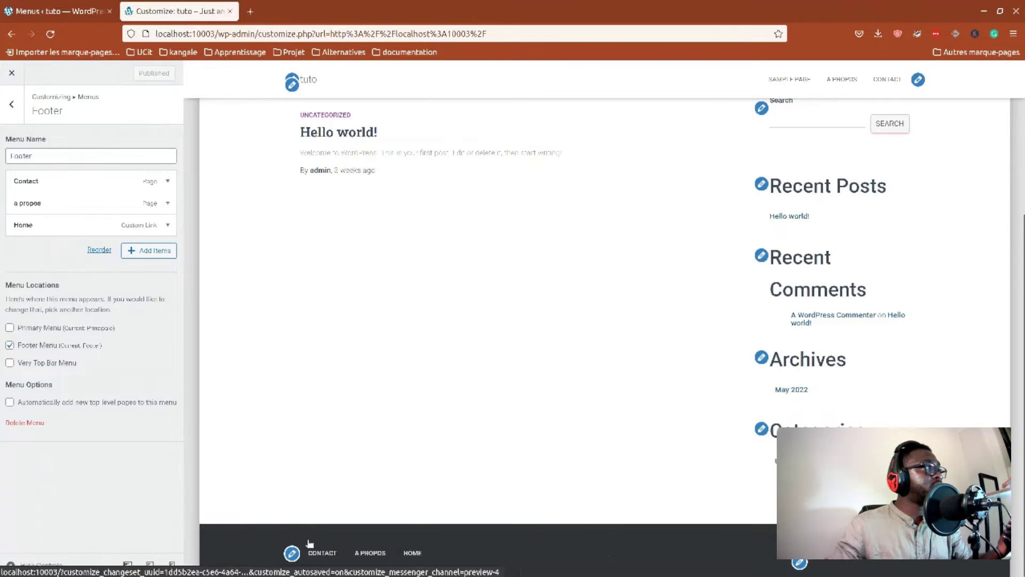
Move Home to the first place in the Footer menu, try its link in the preview, and publish
left_click_drag(53, 225, 51, 177)
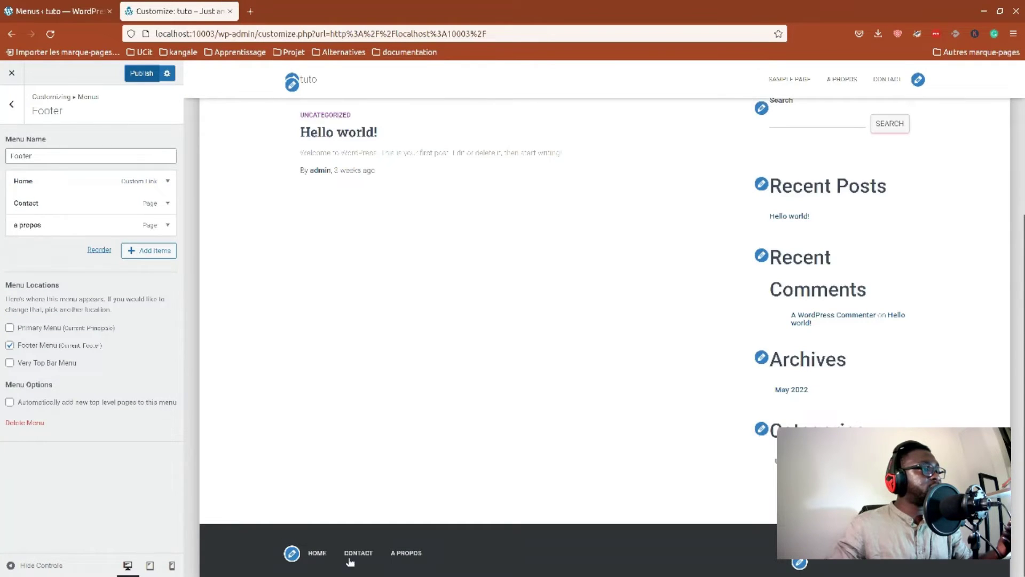
left_click(316, 555)
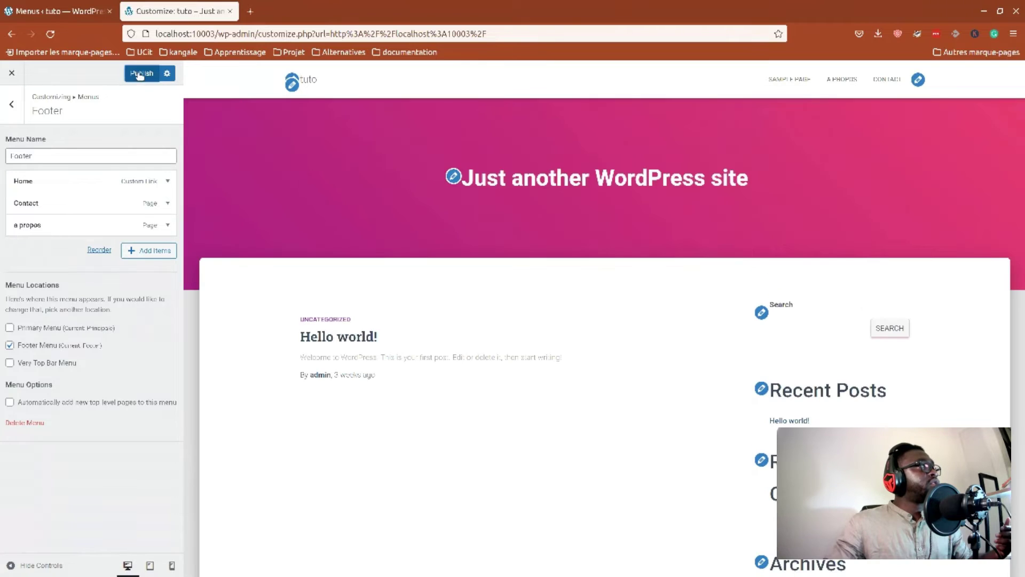
left_click(140, 74)
Return to the WordPress admin and activate the Twenty Twenty-Two theme
key("ctrl+Page_Up")
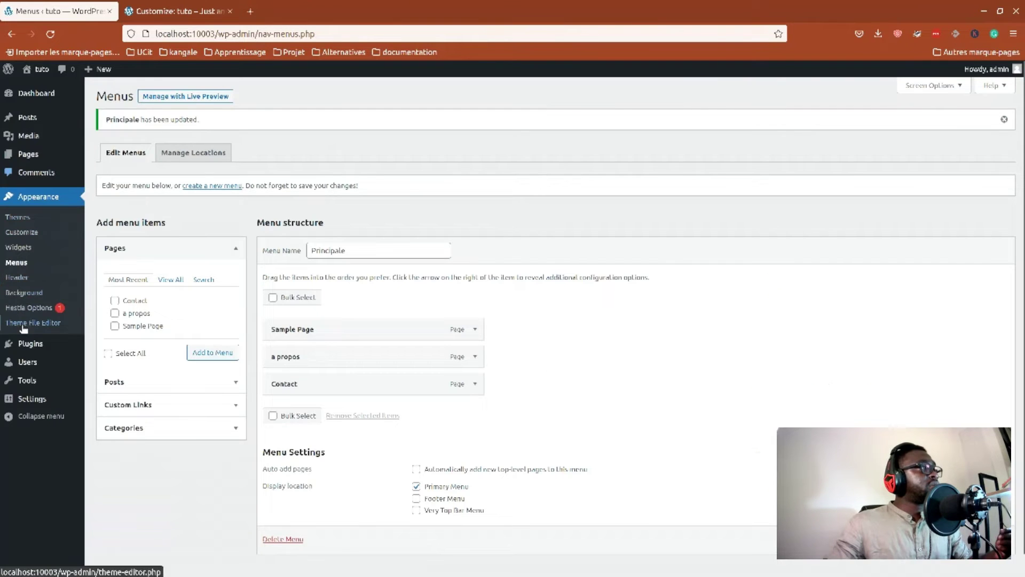
mouse_move(46, 365)
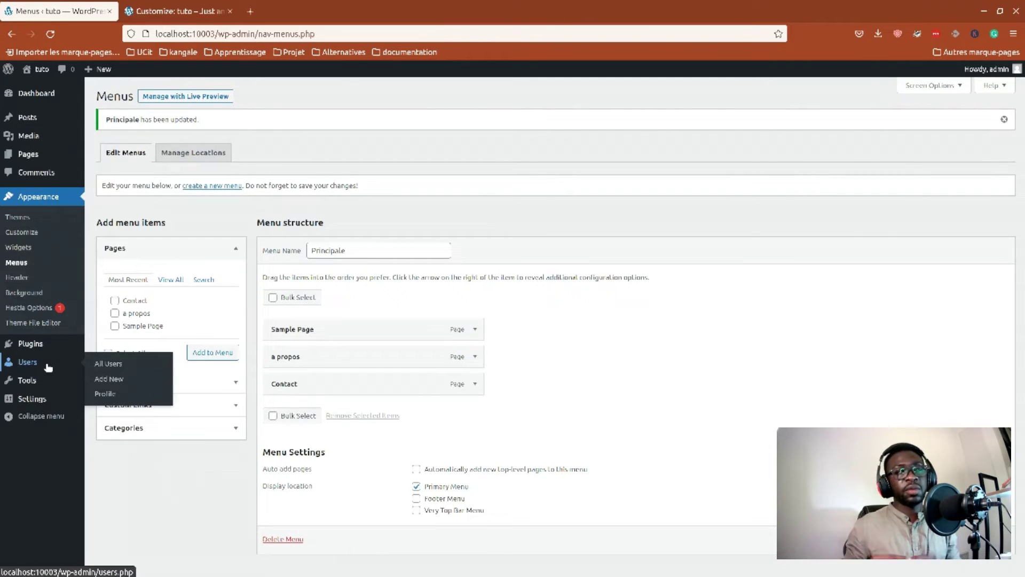
left_click(22, 217)
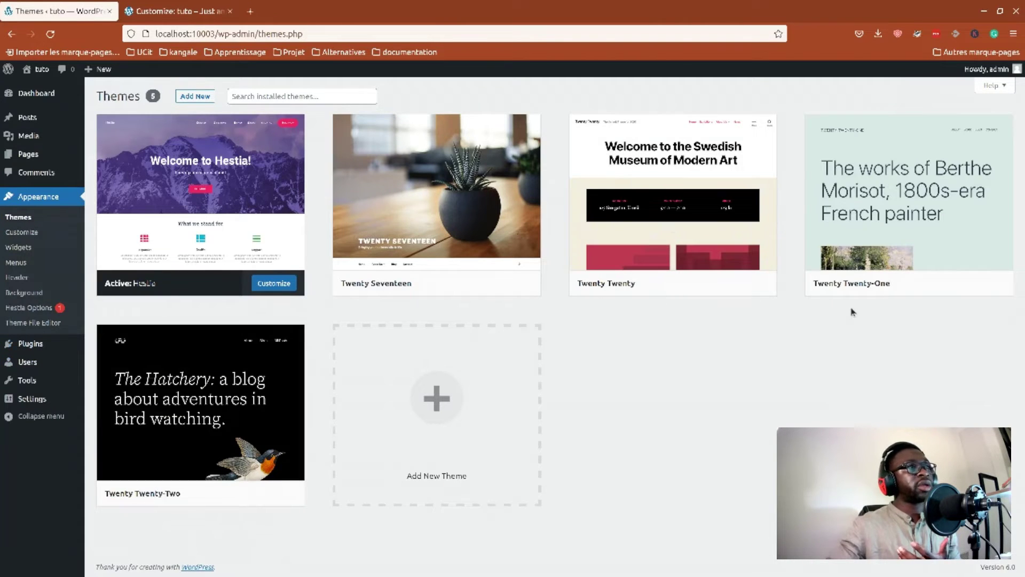
mouse_move(231, 494)
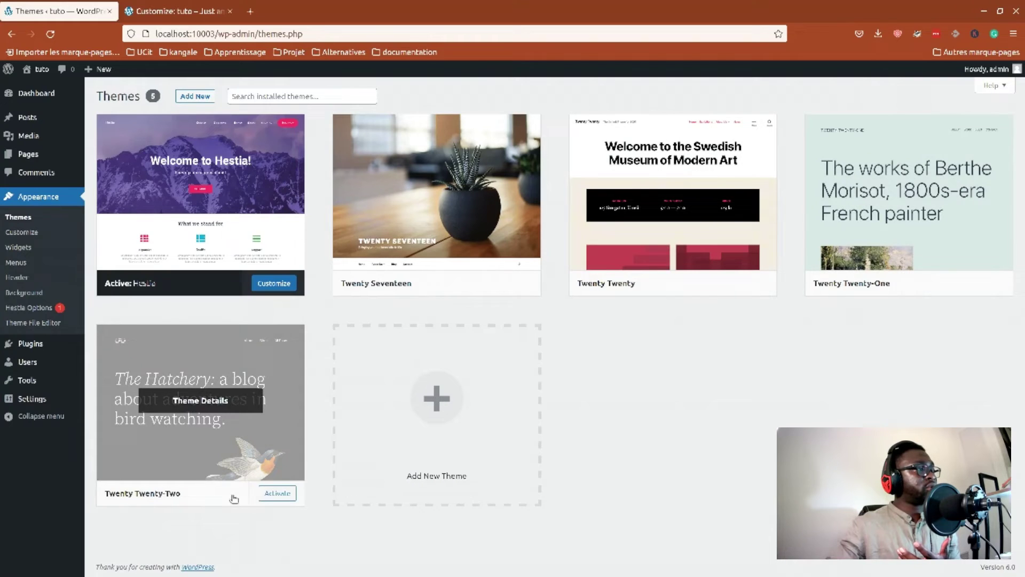
left_click(285, 494)
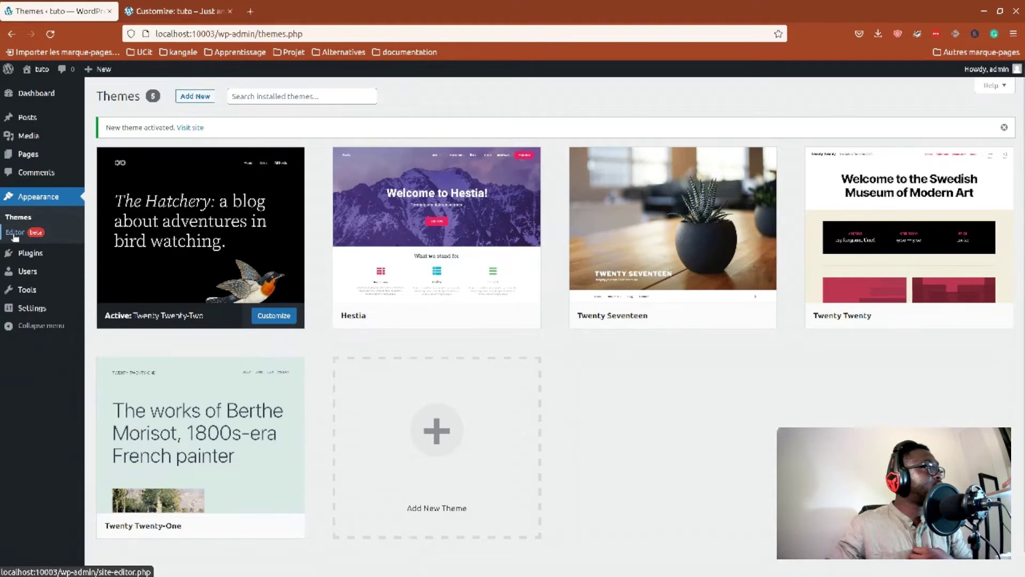
Open the theme's site editor and convert the page list in the header navigation to single page links
left_click(15, 234)
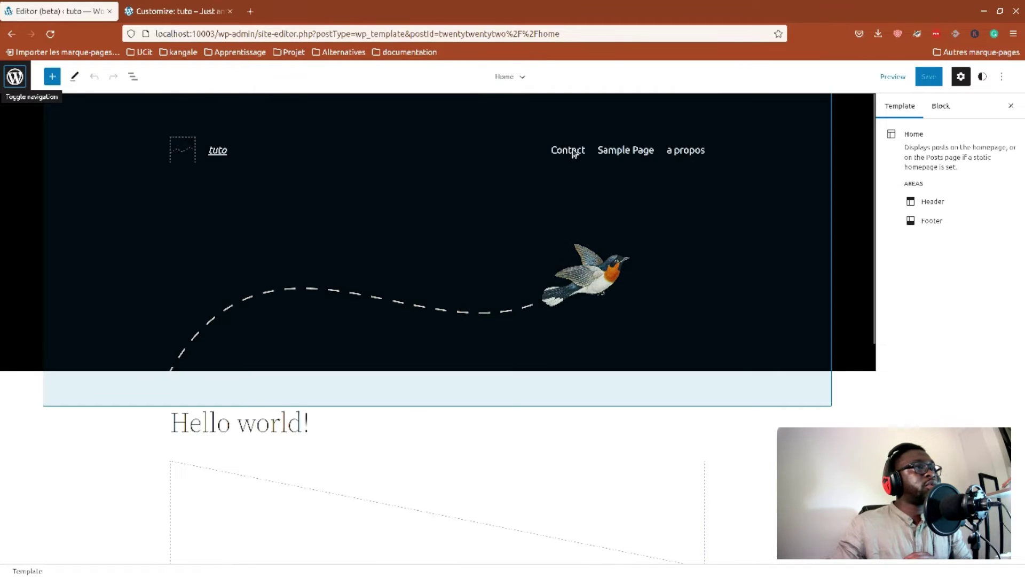
left_click(483, 191)
left_click(576, 153)
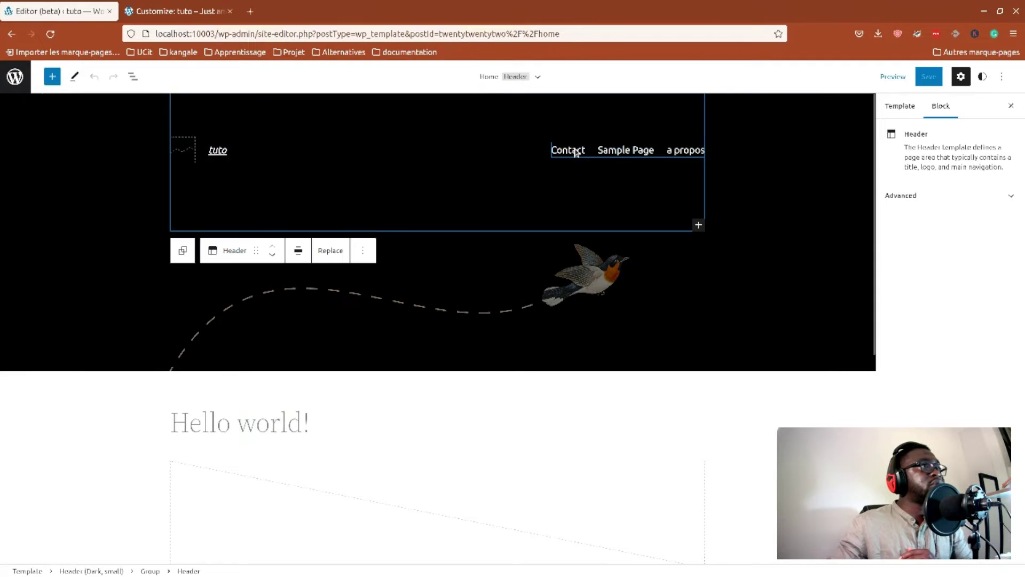
double_click(576, 153)
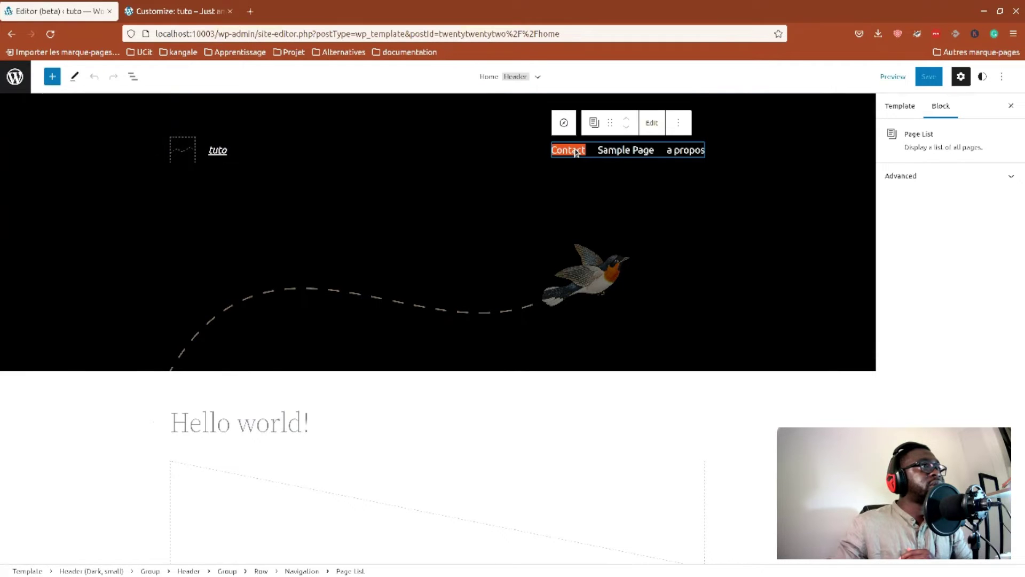
left_click(564, 122)
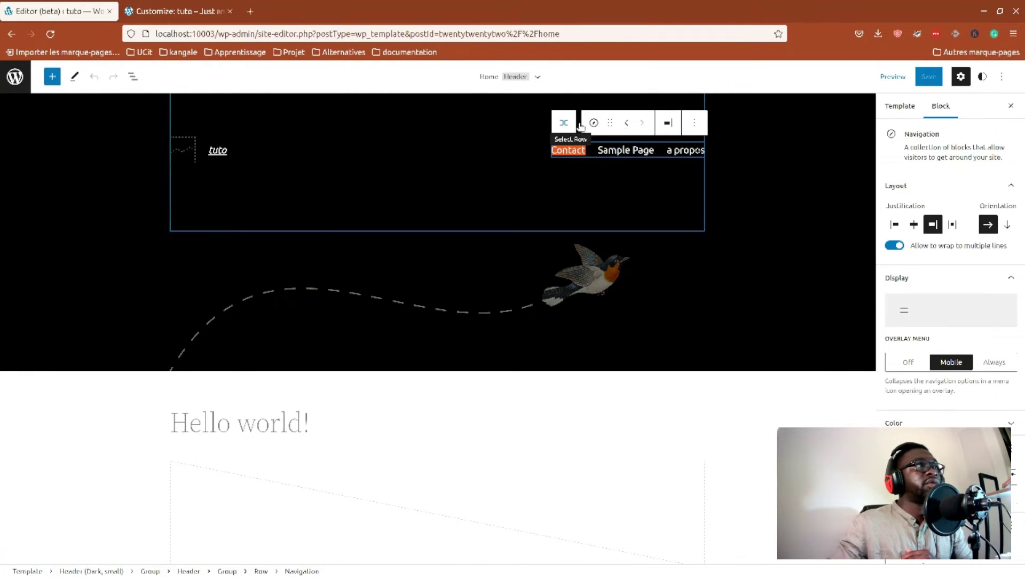
left_click(563, 124)
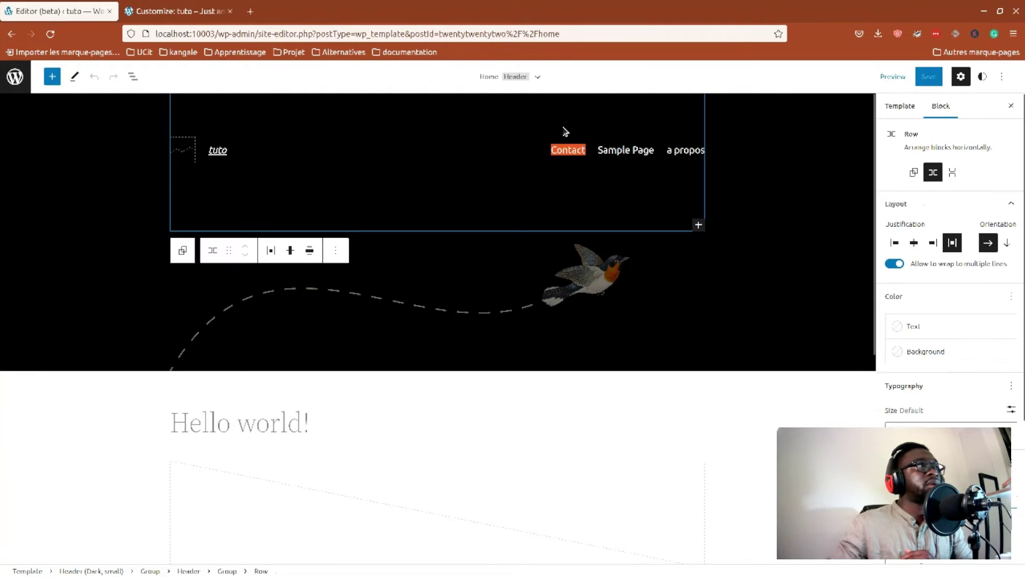
left_click(564, 155)
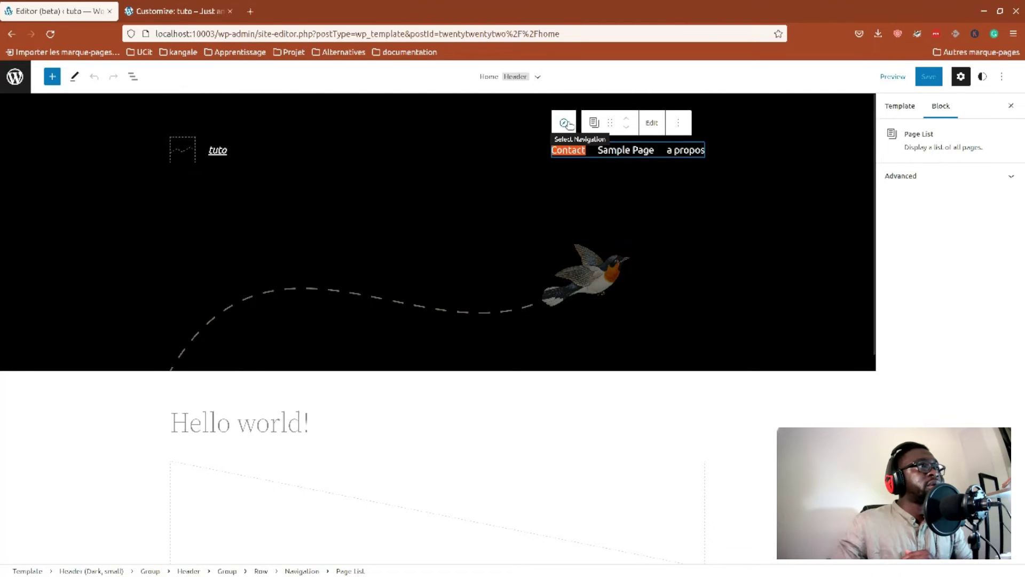
left_click(653, 123)
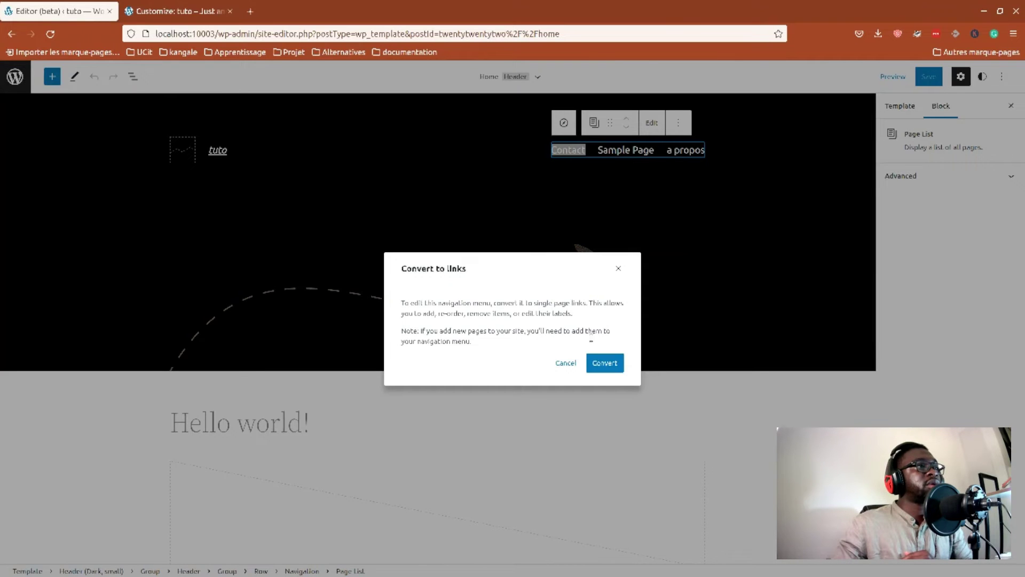
left_click(604, 365)
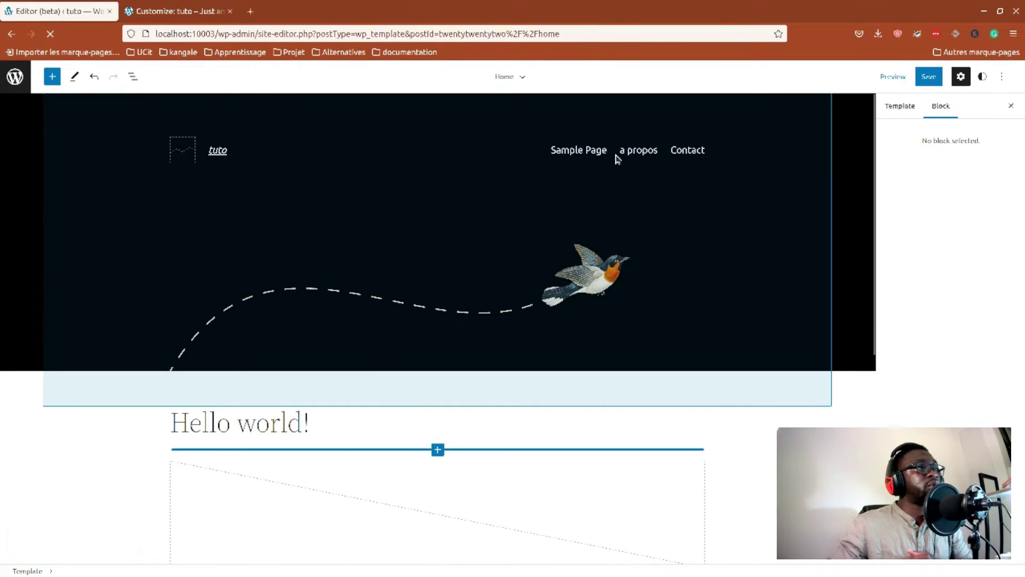
Select the header's navigation block and open the page for managing navigation menus, leaving the site editor without saving
left_click(617, 158)
left_click(617, 158)
left_click(617, 158)
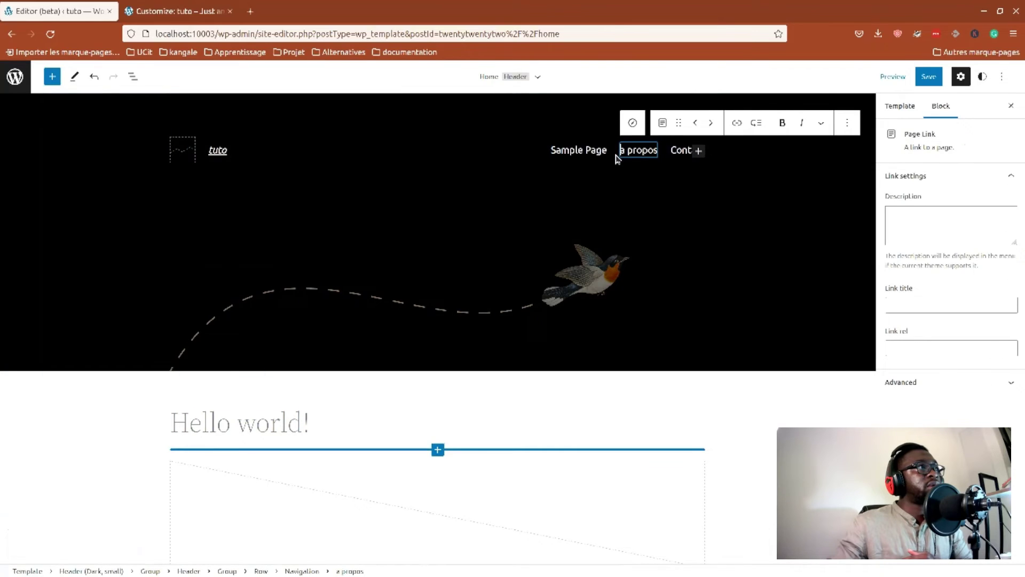
left_click(633, 122)
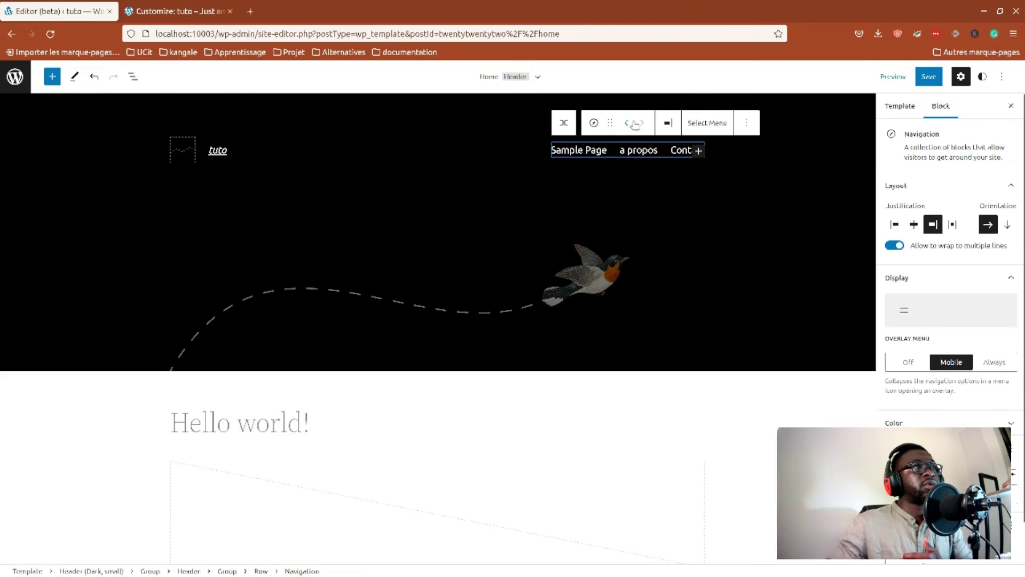
left_click(694, 123)
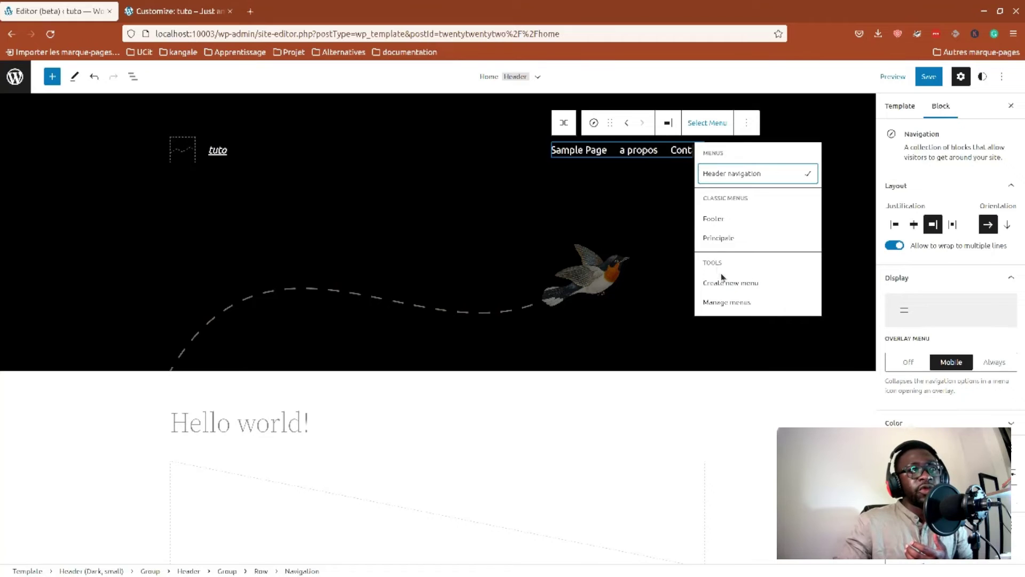
left_click(715, 303)
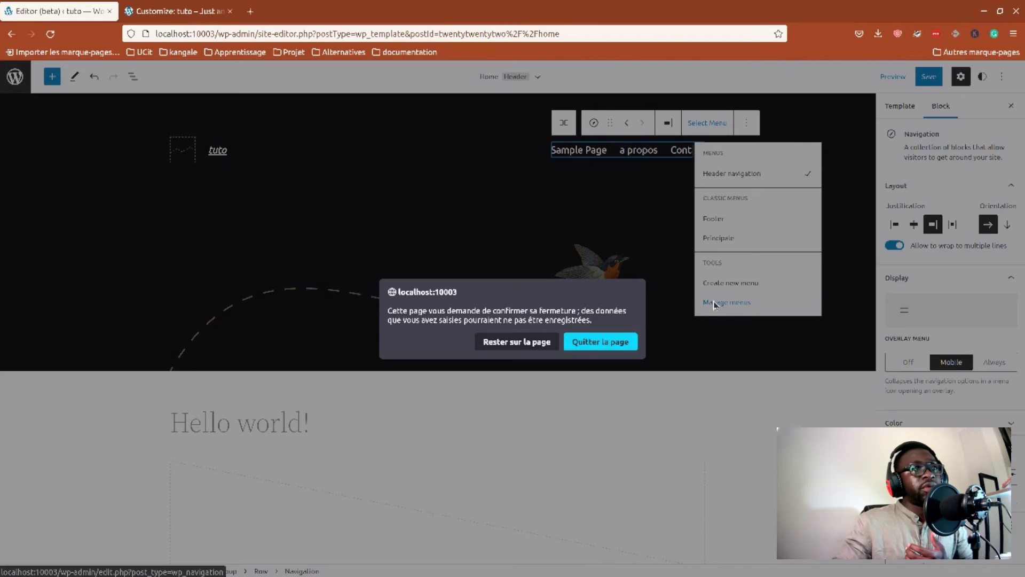
left_click(610, 347)
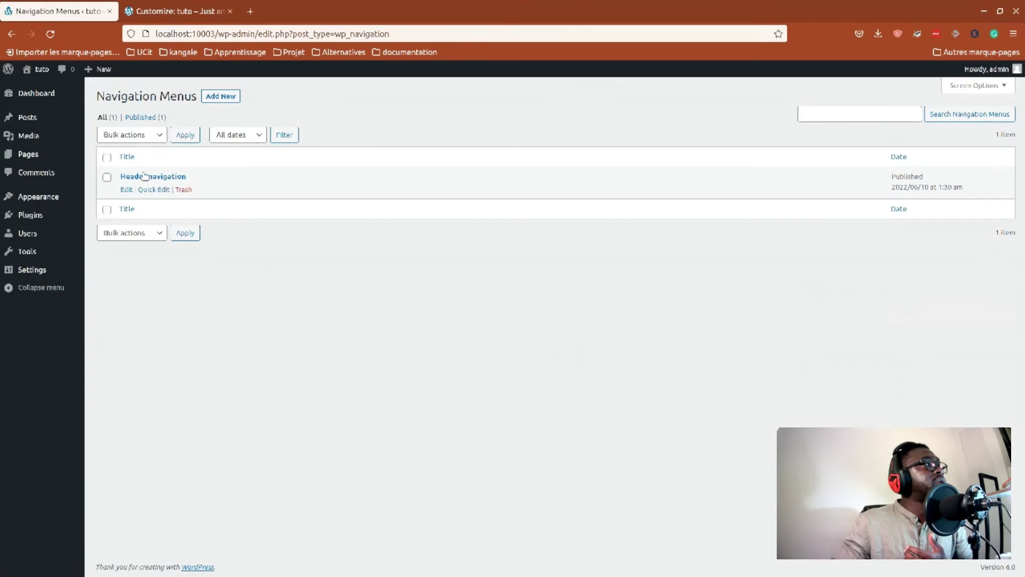
Rename the Header navigation menu to "Menu principale" and update it
left_click(126, 190)
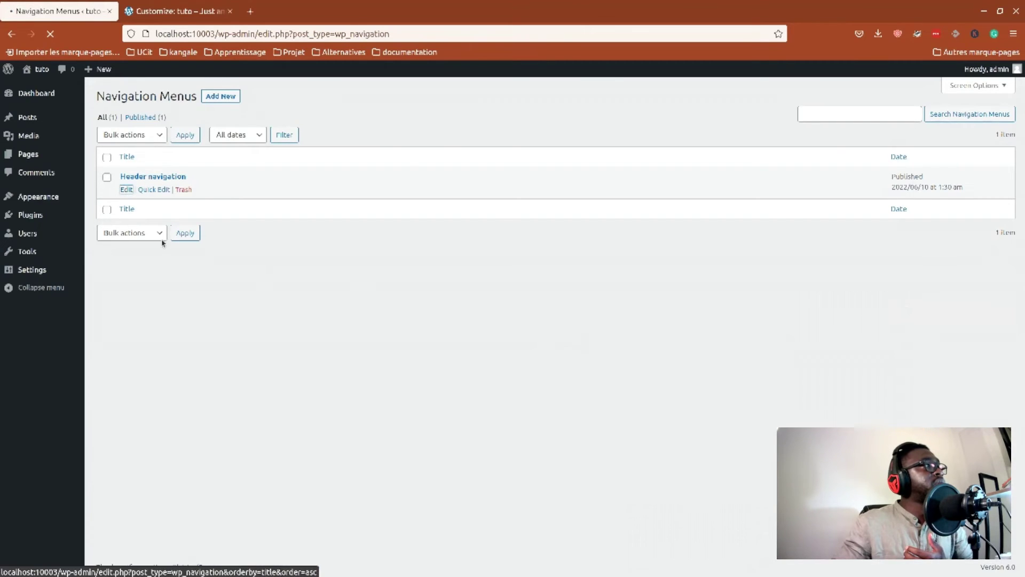
left_click_drag(208, 122, 84, 96)
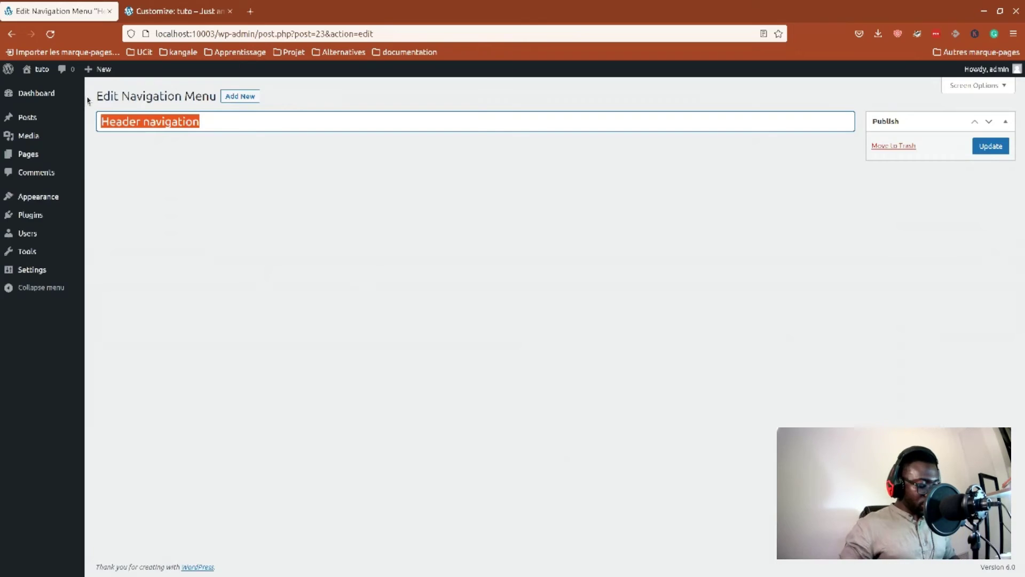
type("Menu")
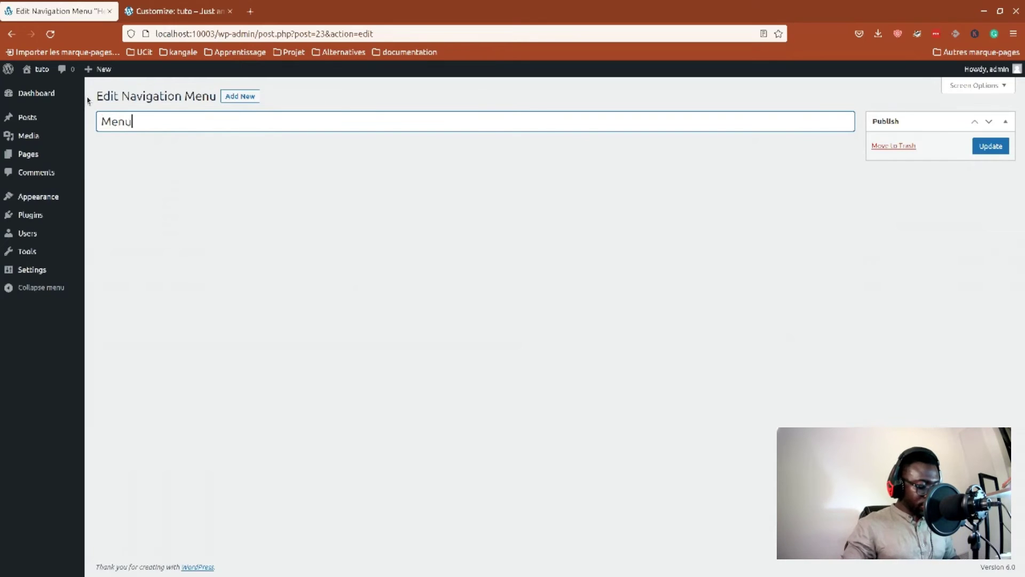
type(" principale")
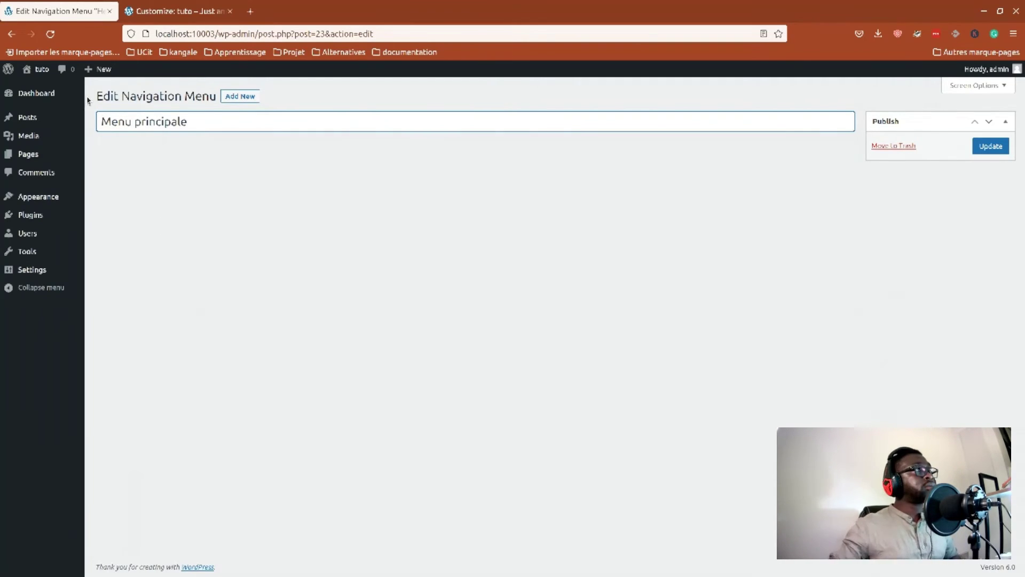
left_click(975, 146)
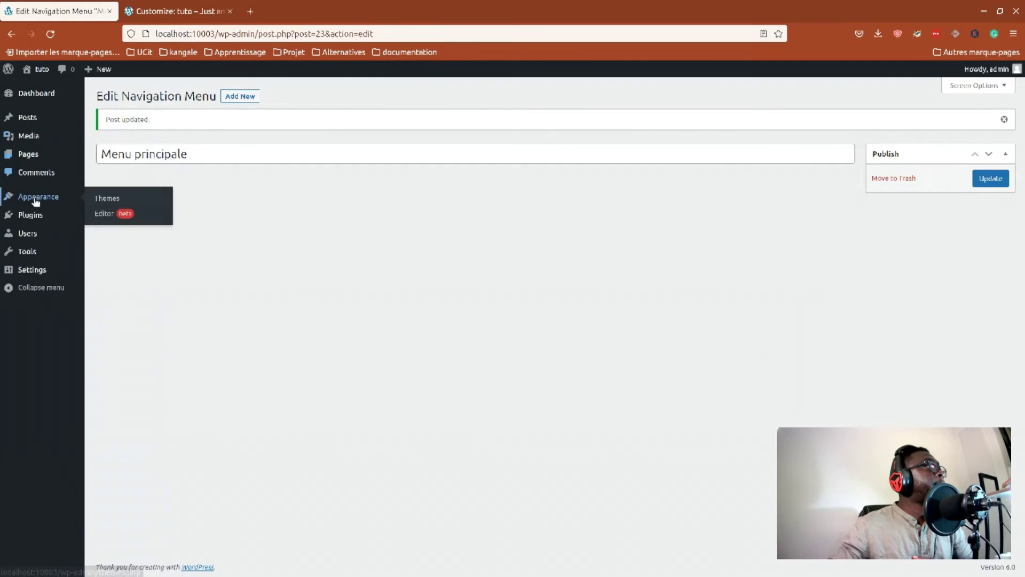
Return to the theme's site editor and open the menu choices of the header's navigation block
mouse_move(30, 199)
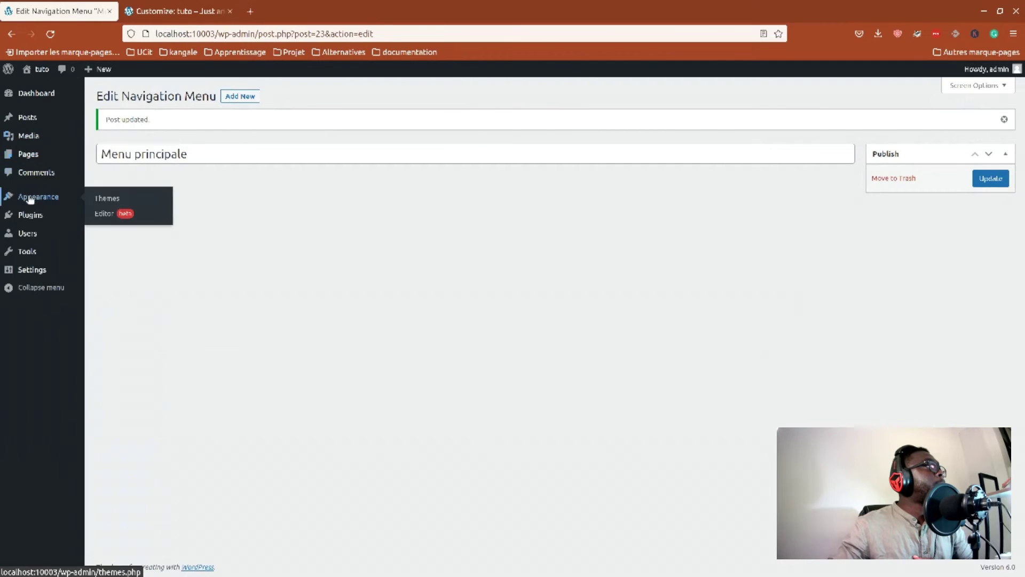
left_click(122, 219)
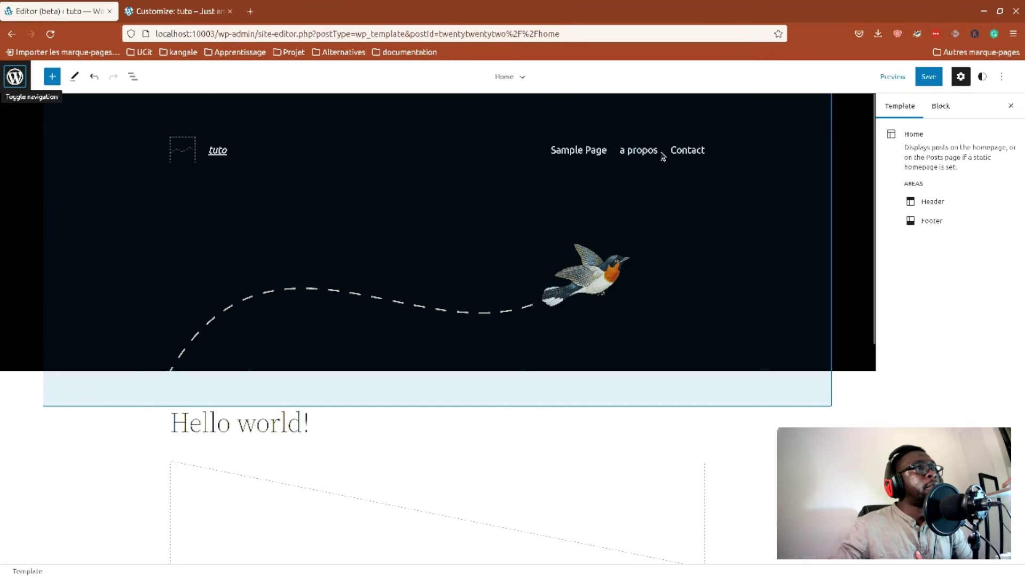
left_click(662, 154)
left_click(662, 154)
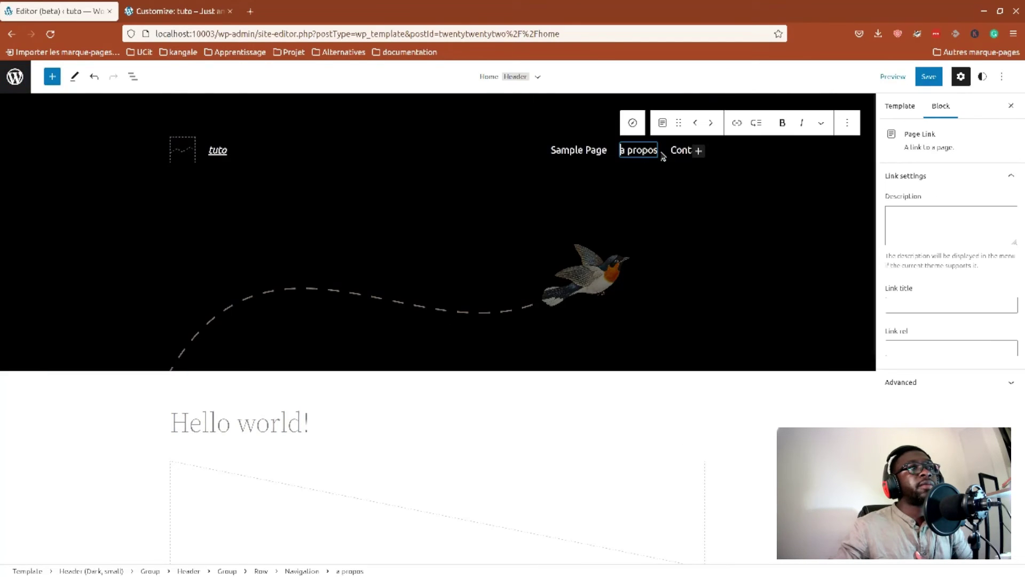
left_click(632, 122)
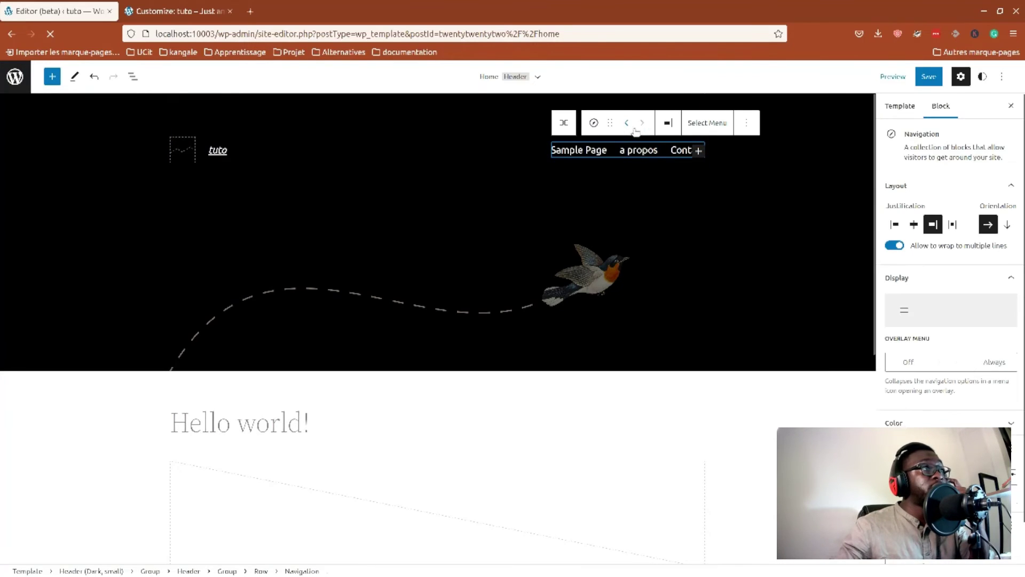
left_click(707, 122)
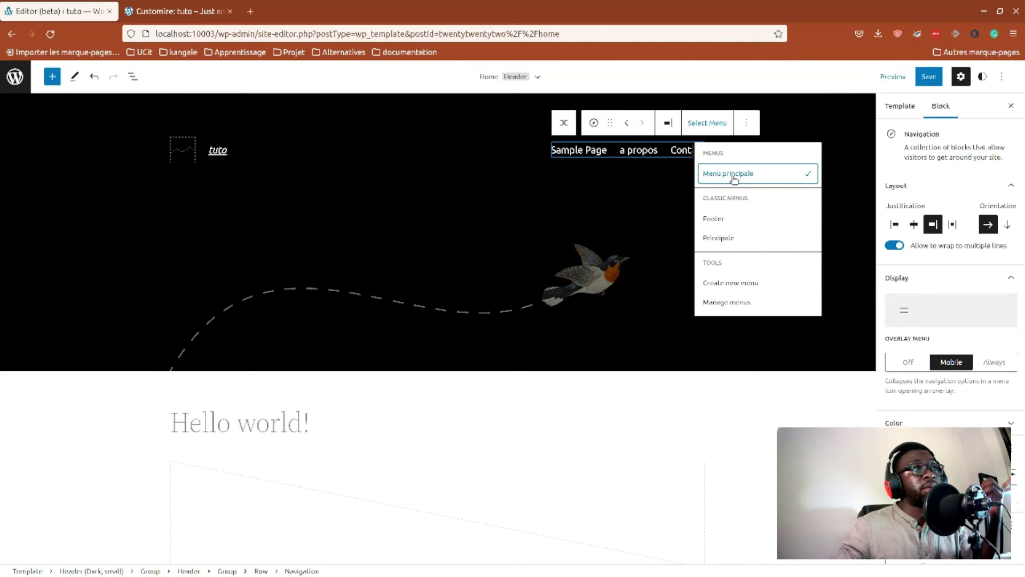
Try centre justification and the Off and Always overlay menu options on the header navigation, restoring right justification and Mobile
scroll(913, 183, "down", 1)
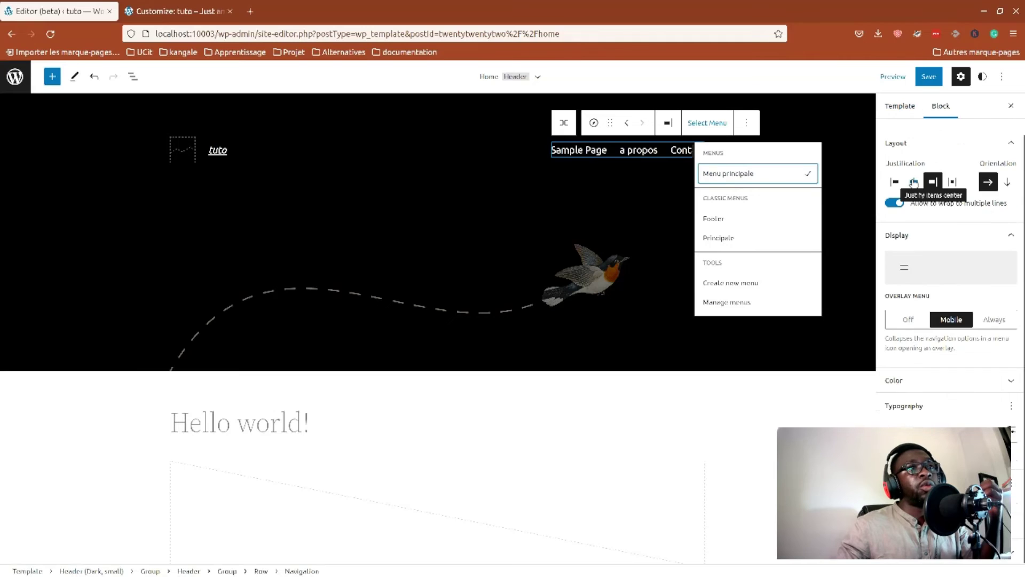
left_click(914, 182)
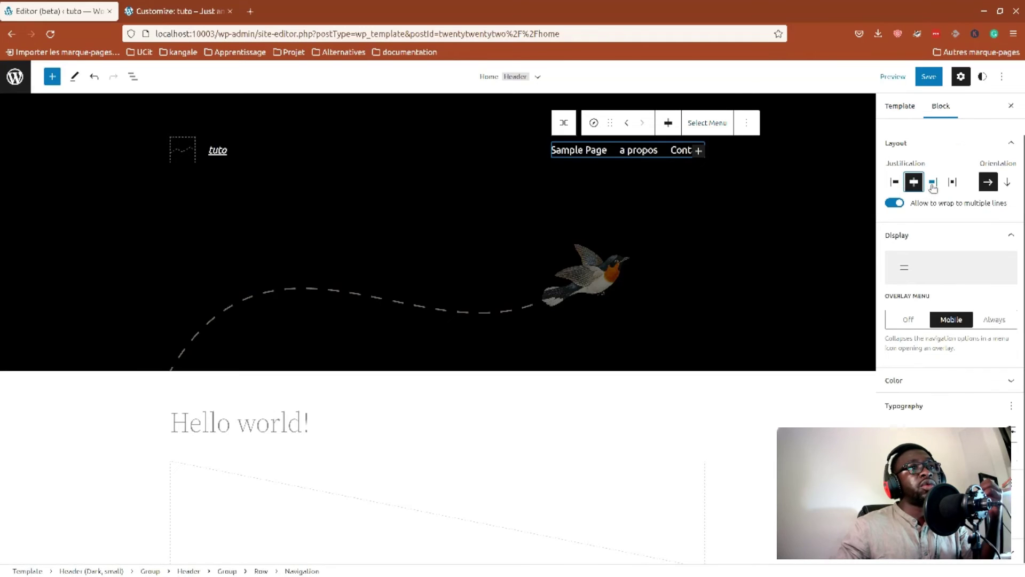
left_click(933, 182)
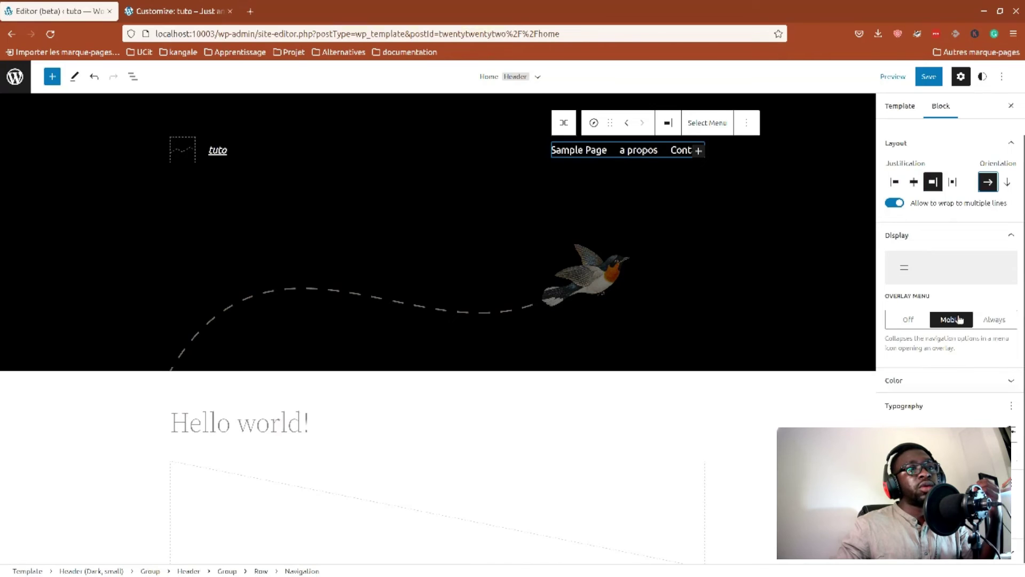
left_click(913, 322)
left_click(910, 320)
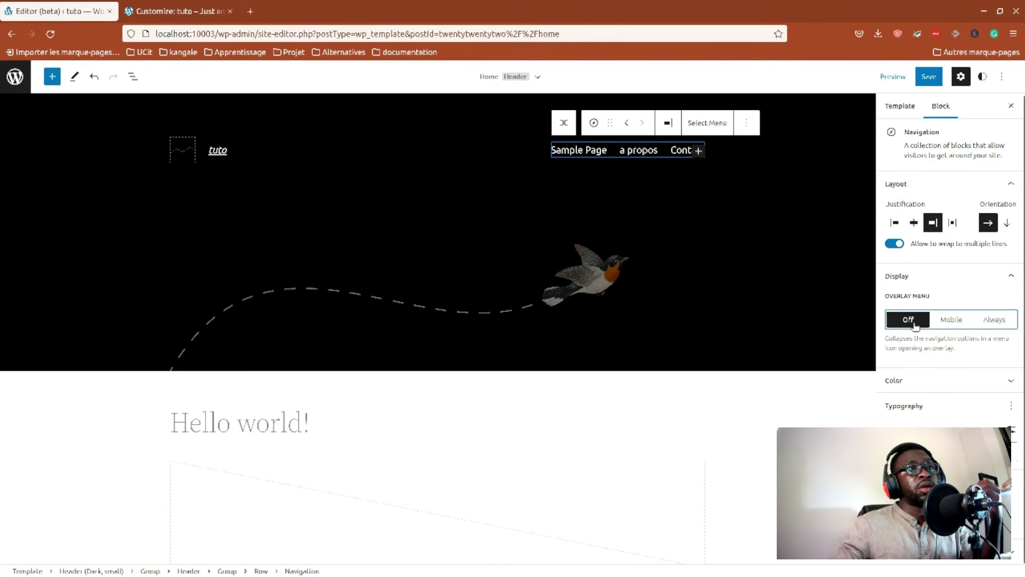
left_click(993, 320)
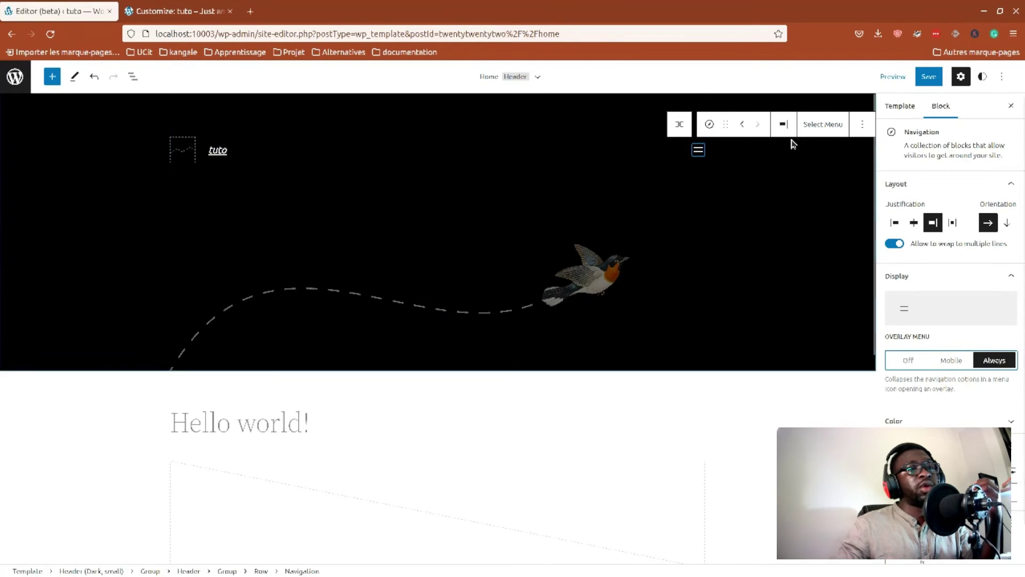
left_click(945, 362)
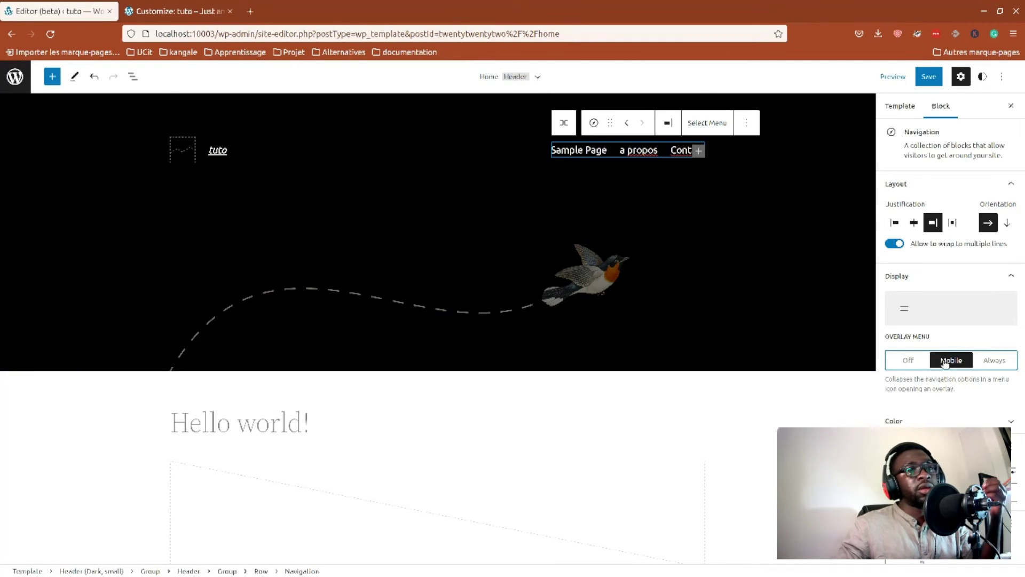
Set the header navigation's font size to Large and its text colour to the theme's white, FFFFFF
scroll(945, 362, "down", 1)
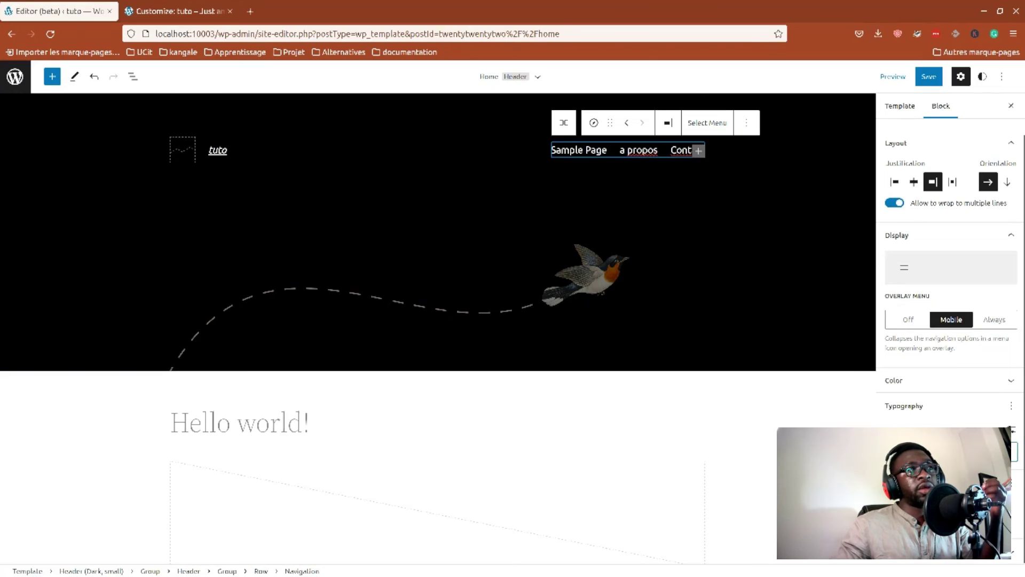
left_click(1009, 380)
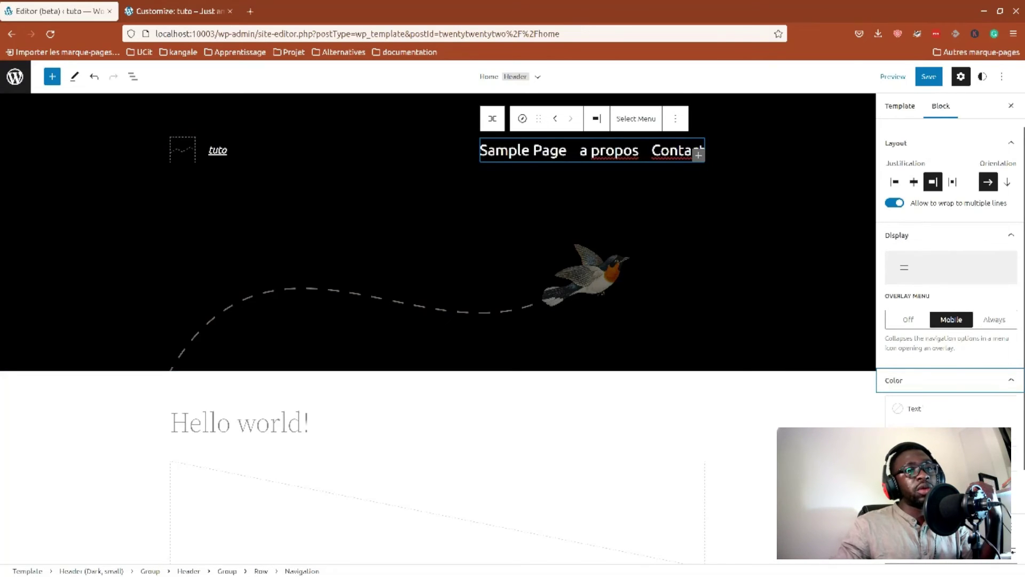
left_click(908, 409)
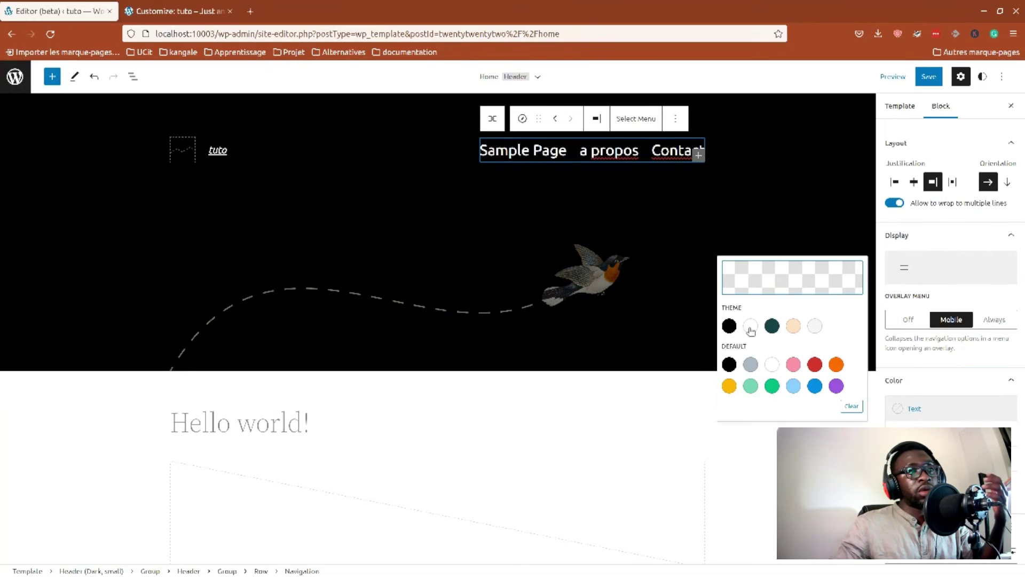
left_click(728, 325)
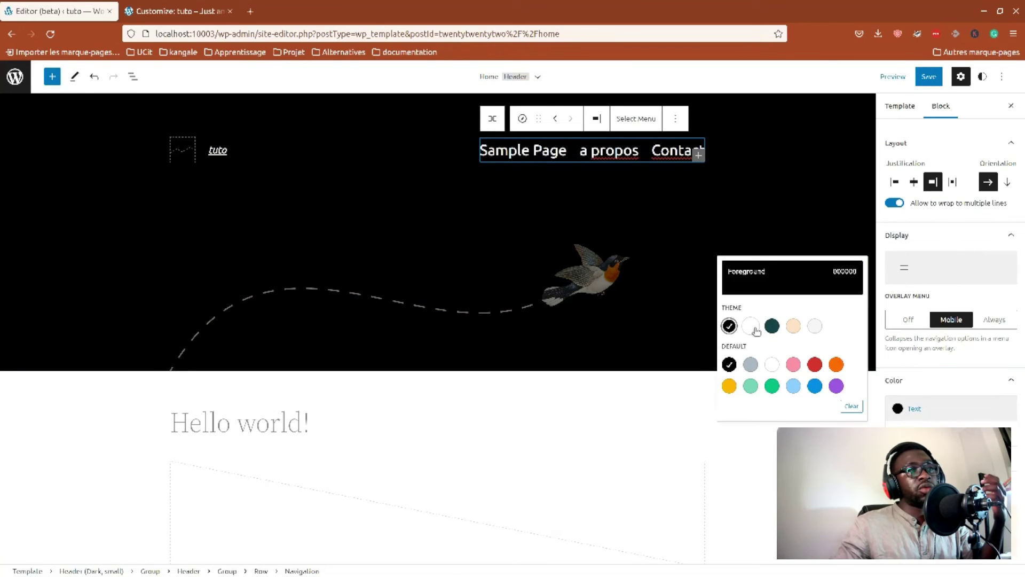
left_click(754, 328)
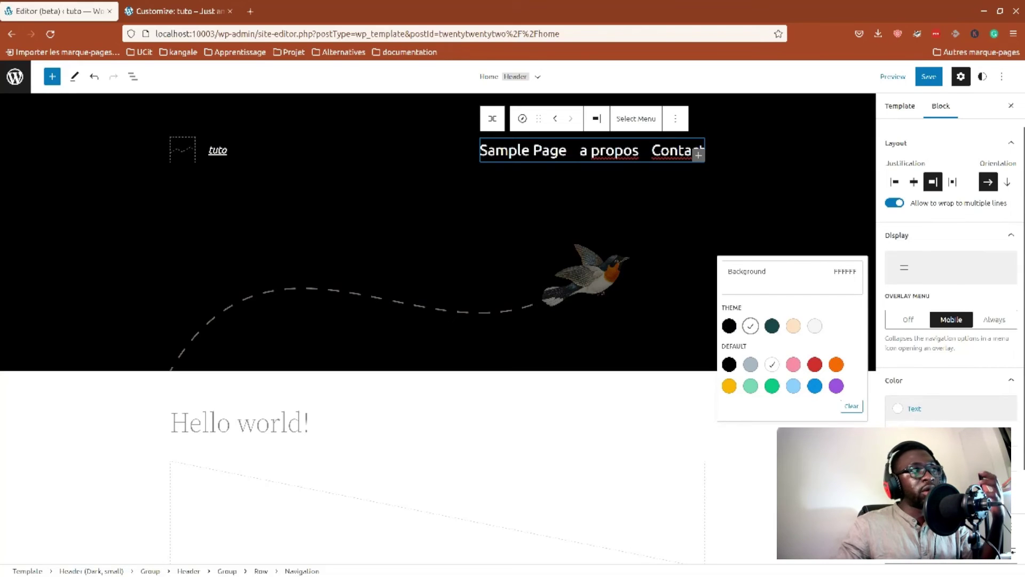
scroll(950, 267, "down", 3)
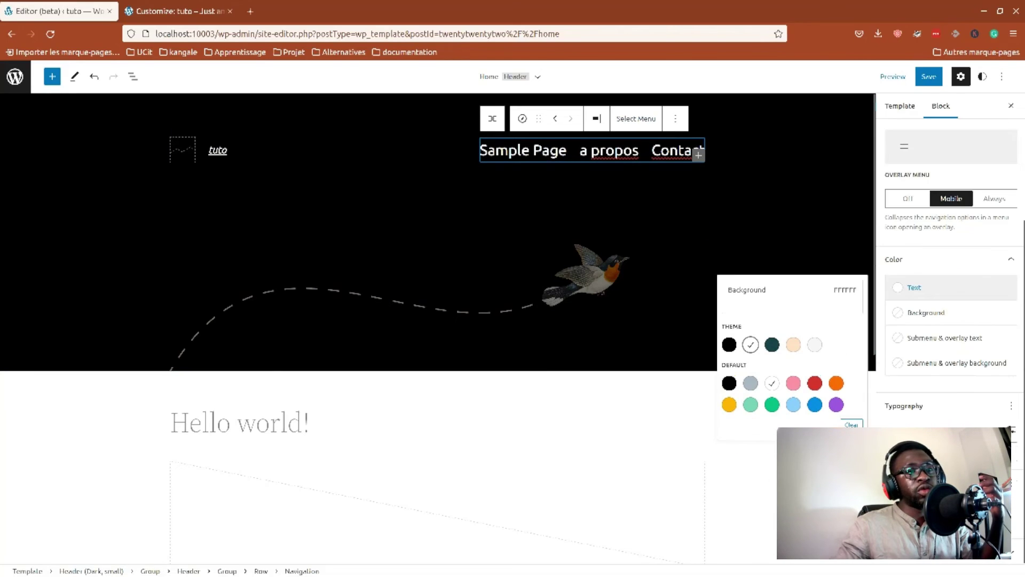
left_click(950, 551)
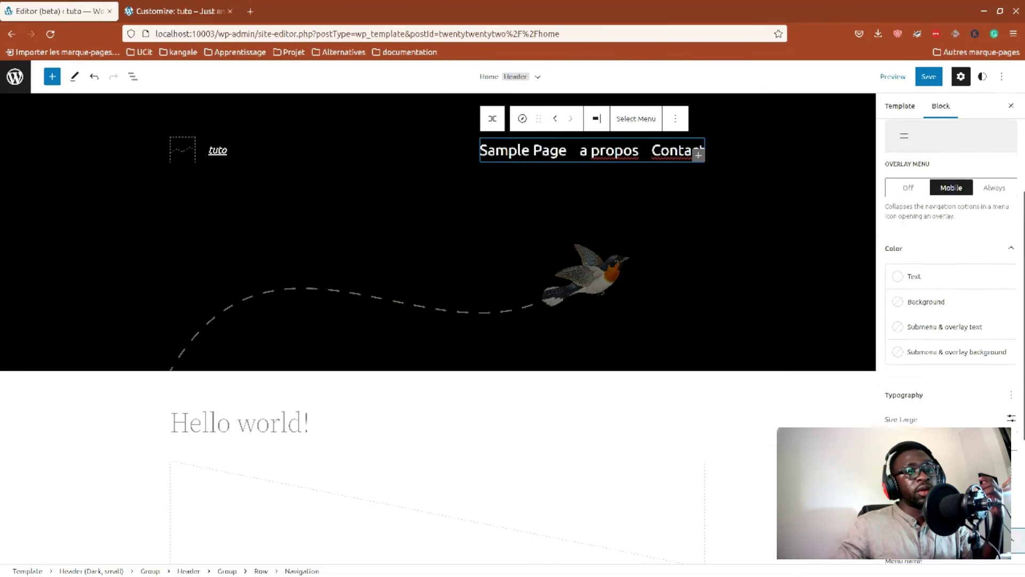
scroll(919, 421, "up", 10)
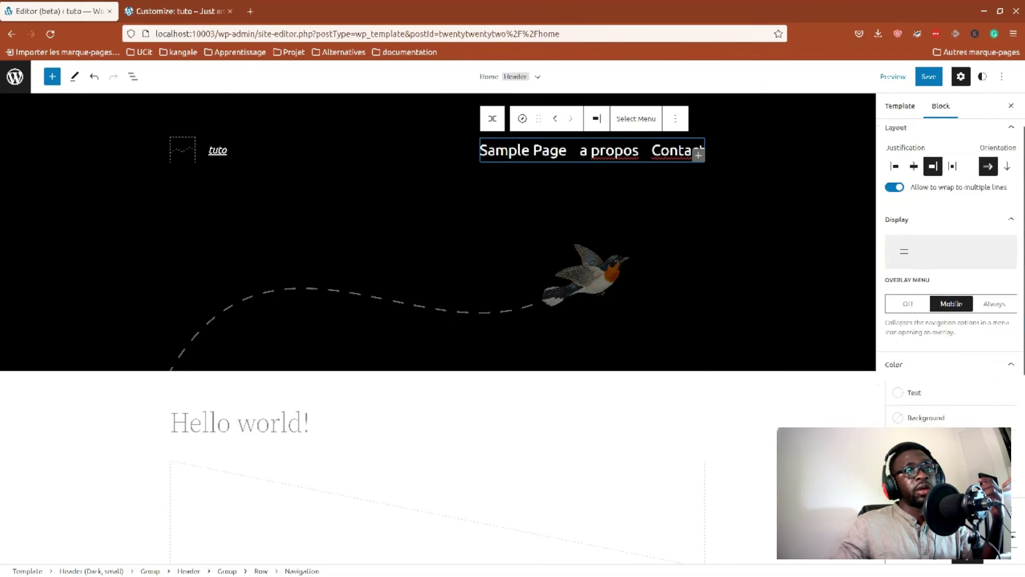
Select the Header area of the Home template and save the site changes
left_click(900, 106)
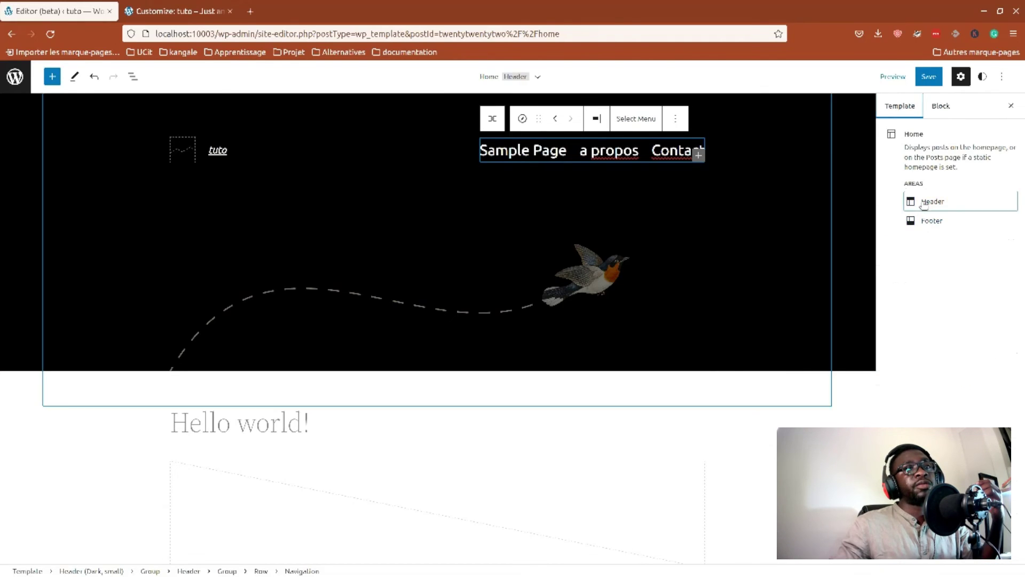
left_click(923, 203)
left_click(929, 77)
left_click(902, 79)
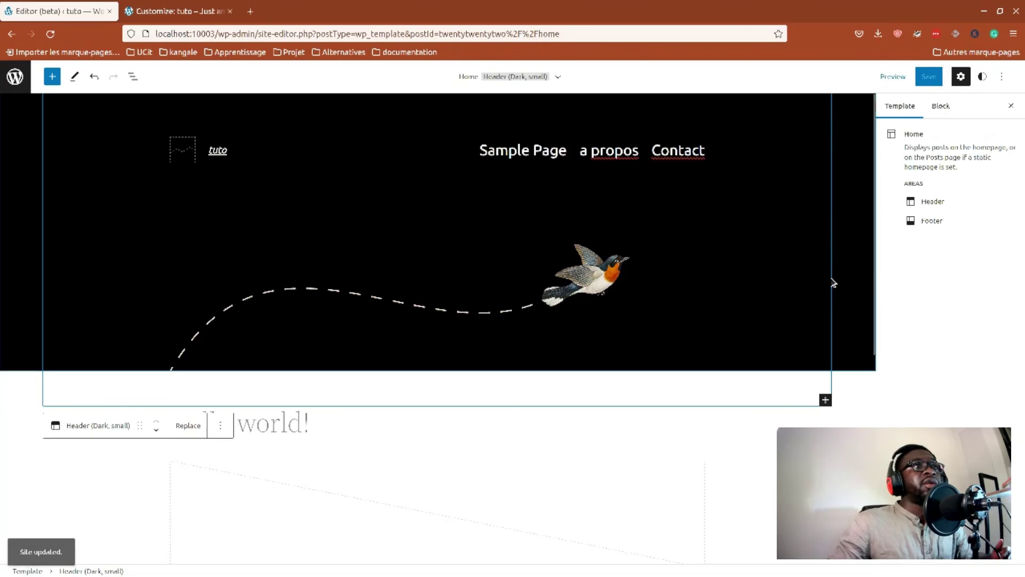